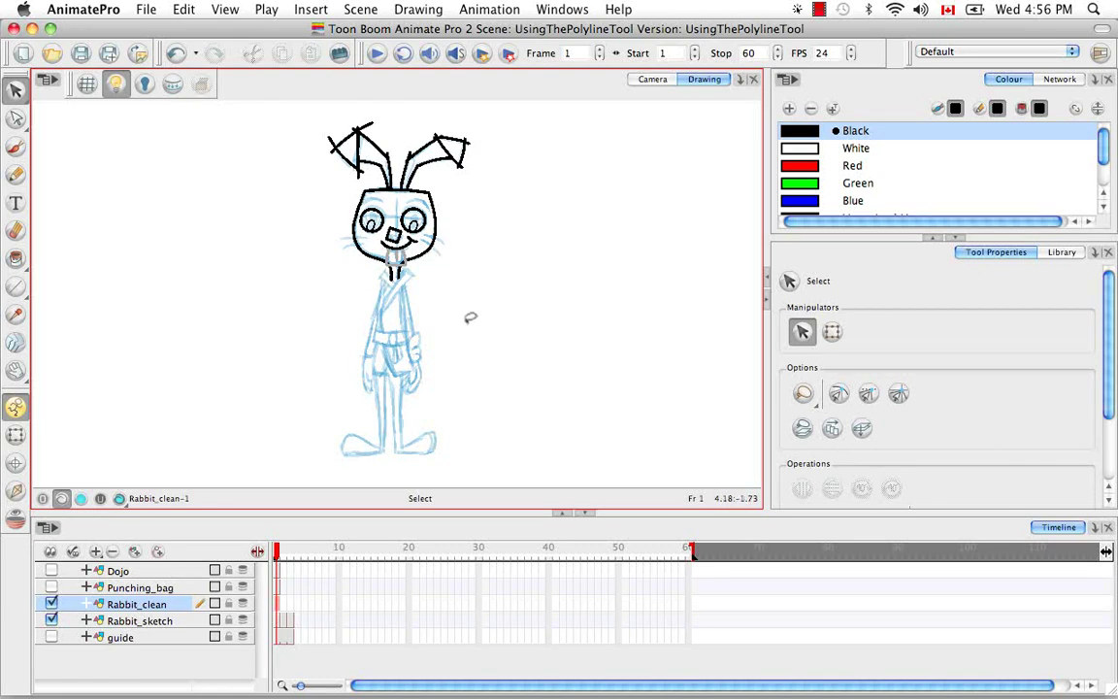
Activate the Polyline tool for drawing on the Rabbit_clean layer.
{"action": "left_click", "coordinate": [14, 286]}
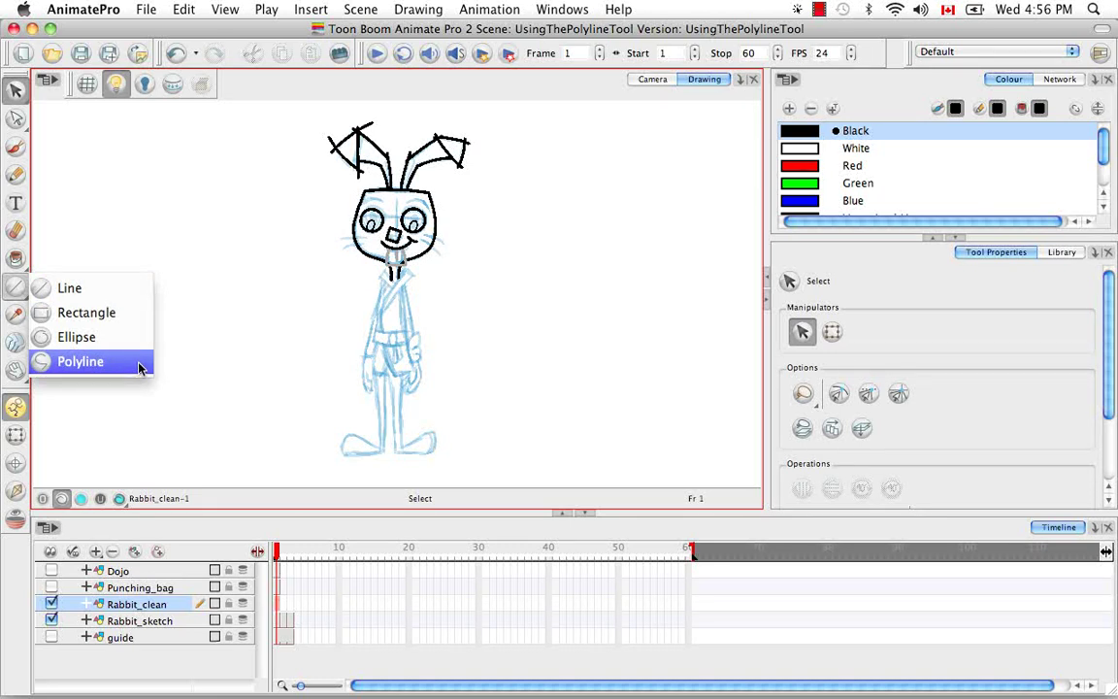
{"action": "left_click", "coordinate": [70, 288]}
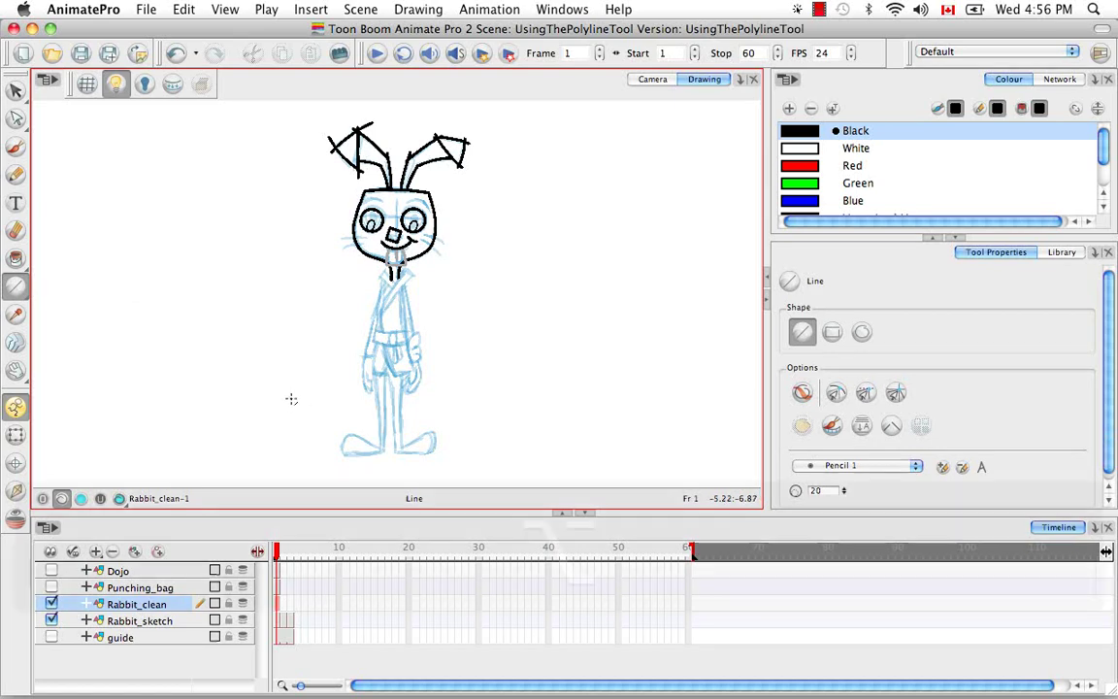
{"action": "key", "text": "alt+p"}
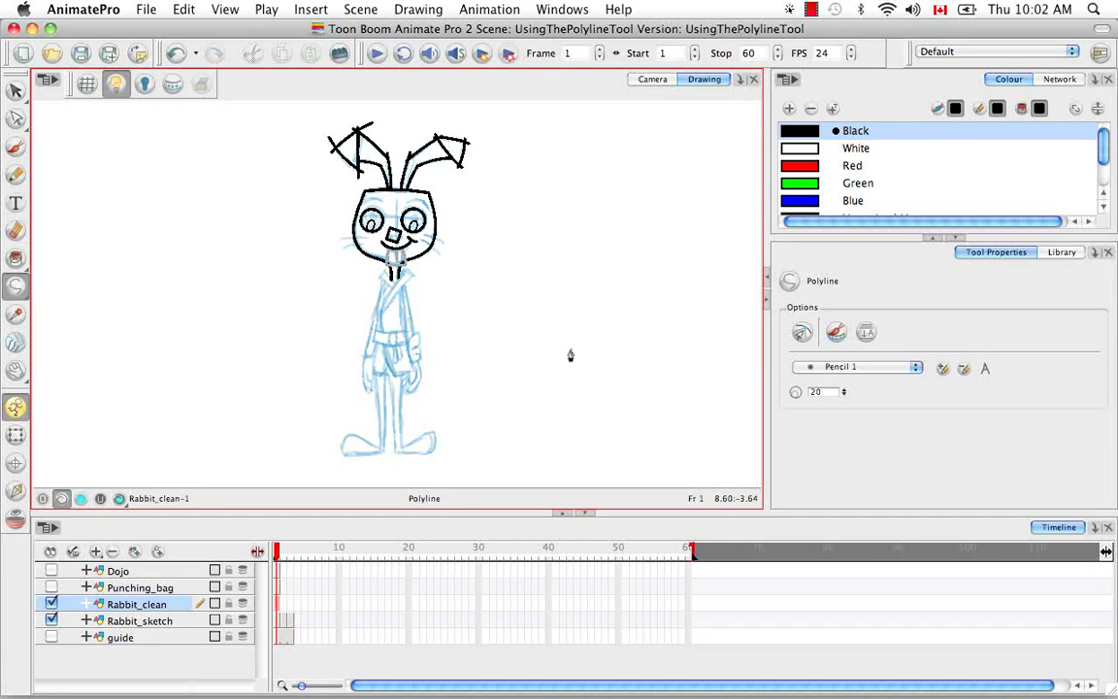
Draw a curved polyline along the upper edge of the rabbit's sketched collar with Pencil 1 at size 20.
{"action": "key", "text": "super+equal"}
{"action": "key", "text": "super+equal"}
{"action": "key", "text": "super+equal"}
{"action": "key", "text": "super+equal"}
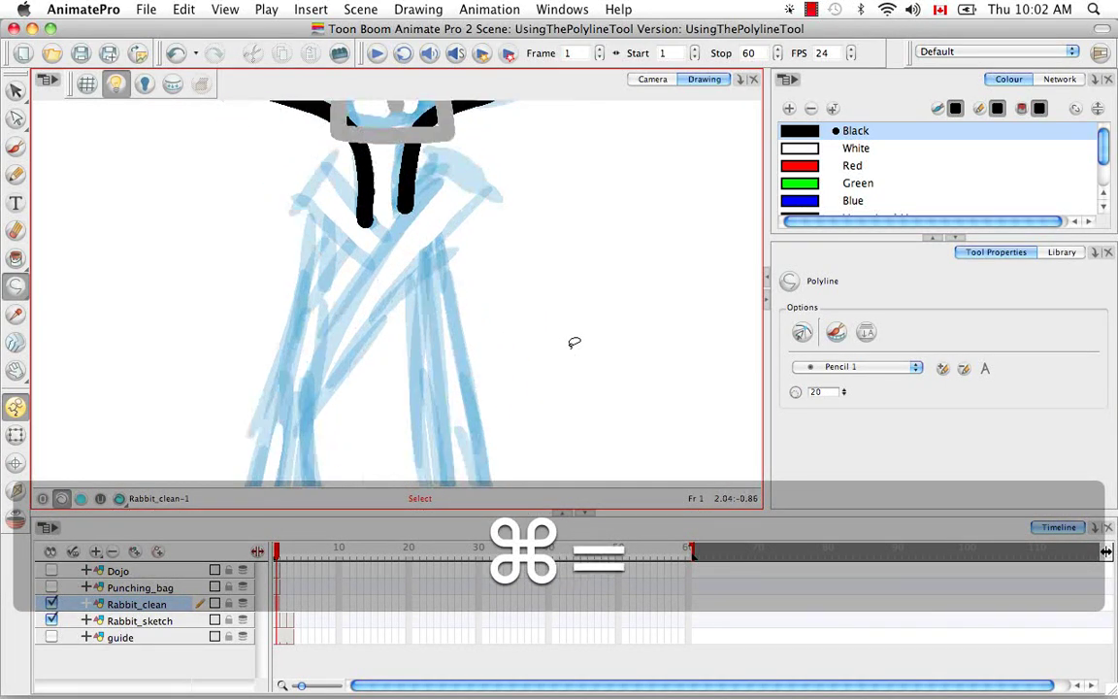
{"action": "mouse_move", "coordinate": [599, 342]}
{"action": "left_mouse_down"}
{"action": "mouse_move", "coordinate": [576, 379]}
{"action": "mouse_move", "coordinate": [551, 362]}
{"action": "left_mouse_up"}
{"action": "left_click", "coordinate": [224, 358]}
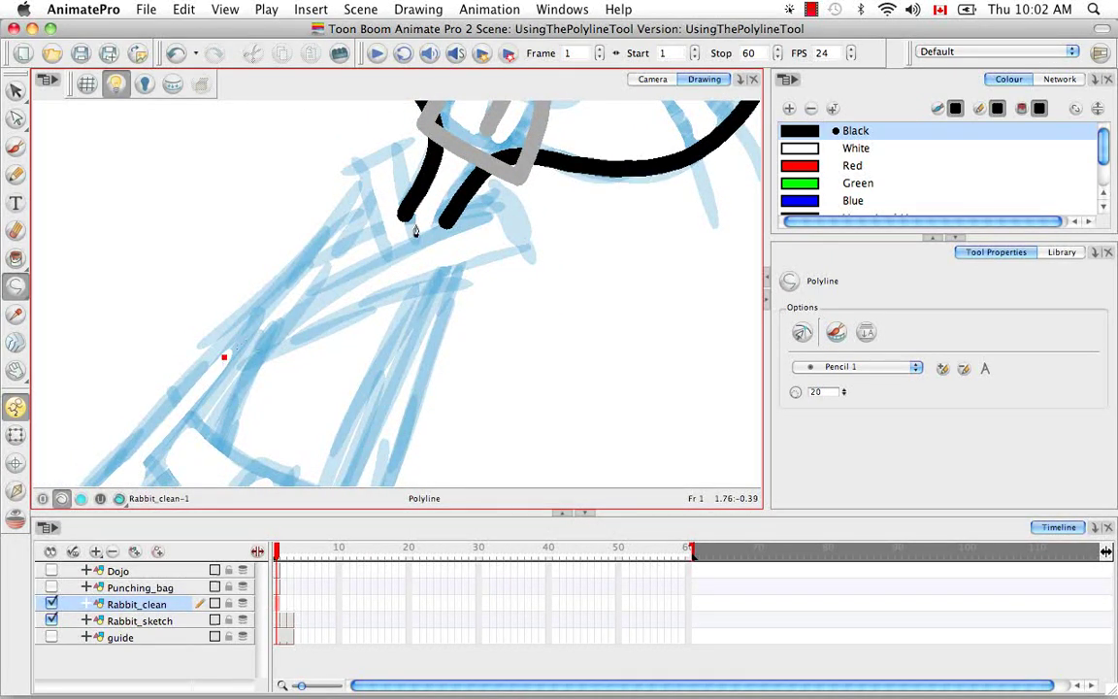
{"action": "left_click_drag", "start_coordinate": [485, 200], "coordinate": [596, 165]}
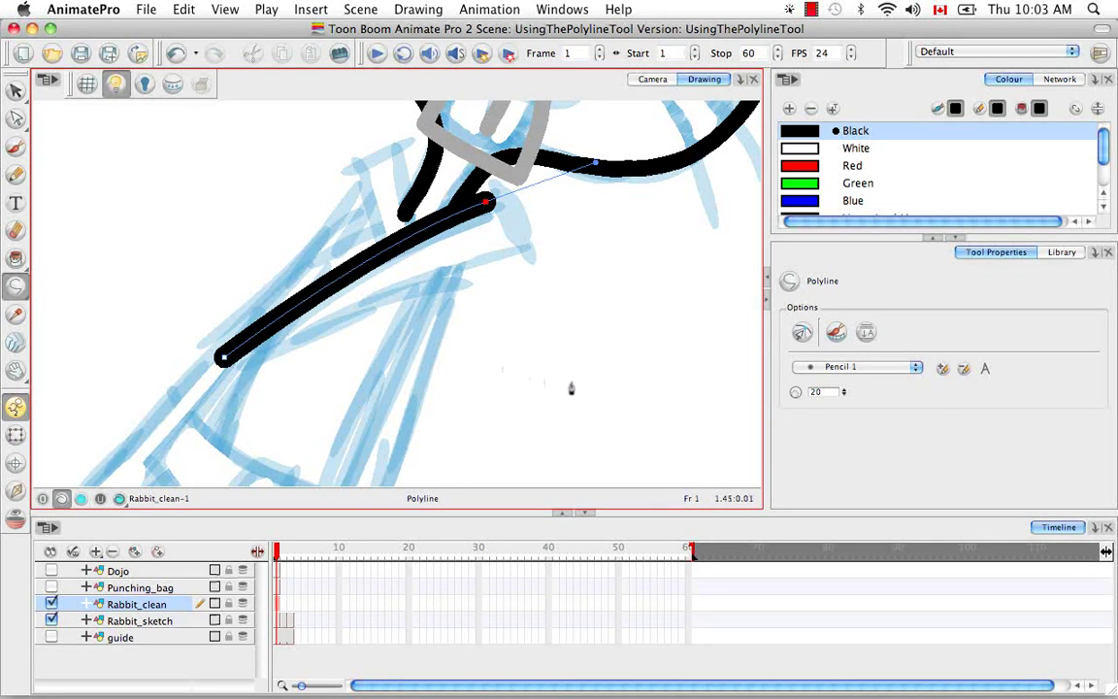
Switch to Pencil 2 at size 5 and continue the curve around the collar's end beside the neck.
{"action": "left_click", "coordinate": [916, 368]}
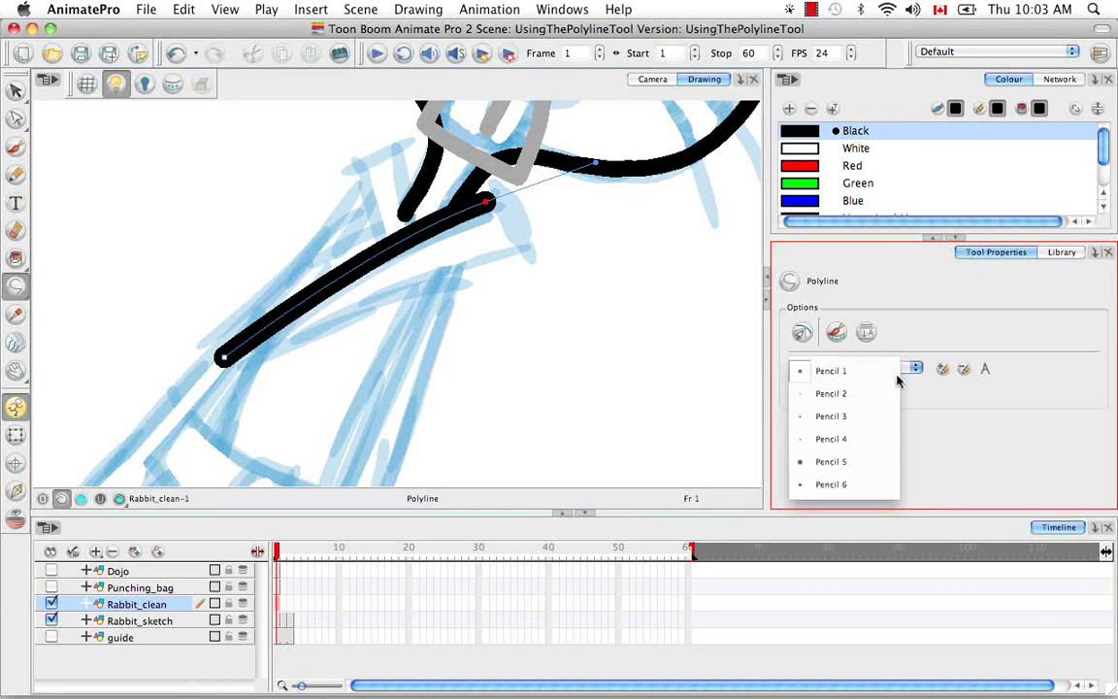
{"action": "left_click", "coordinate": [867, 397]}
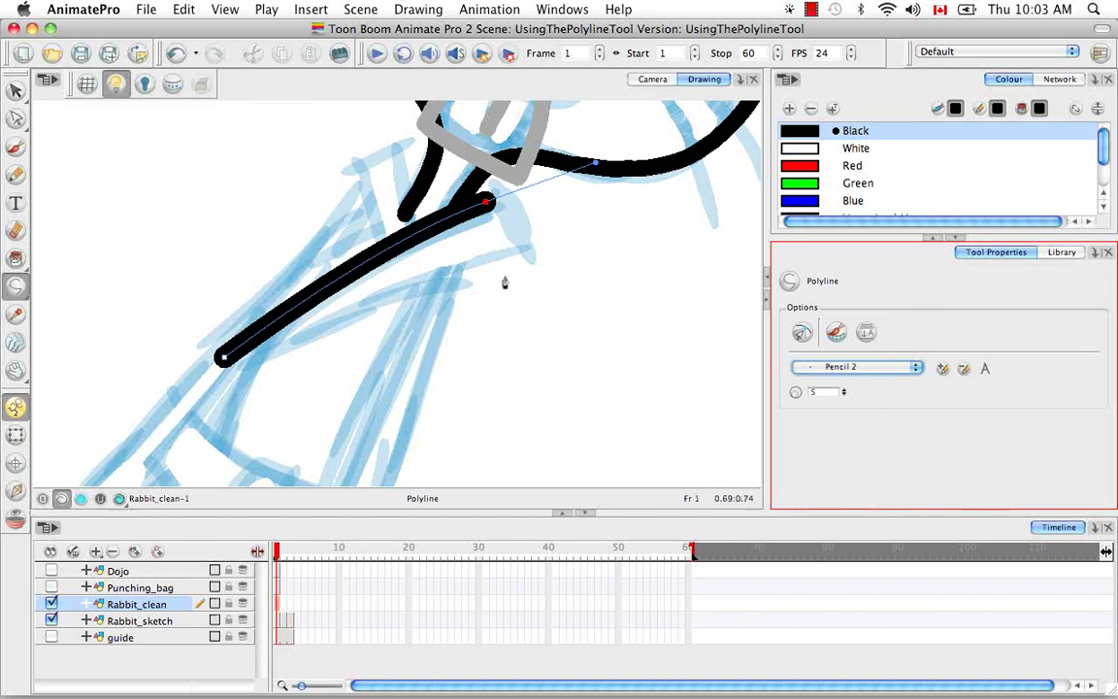
{"action": "mouse_move", "coordinate": [496, 262]}
{"action": "left_mouse_down"}
{"action": "mouse_move", "coordinate": [432, 240]}
{"action": "mouse_move", "coordinate": [476, 271]}
{"action": "left_mouse_up"}
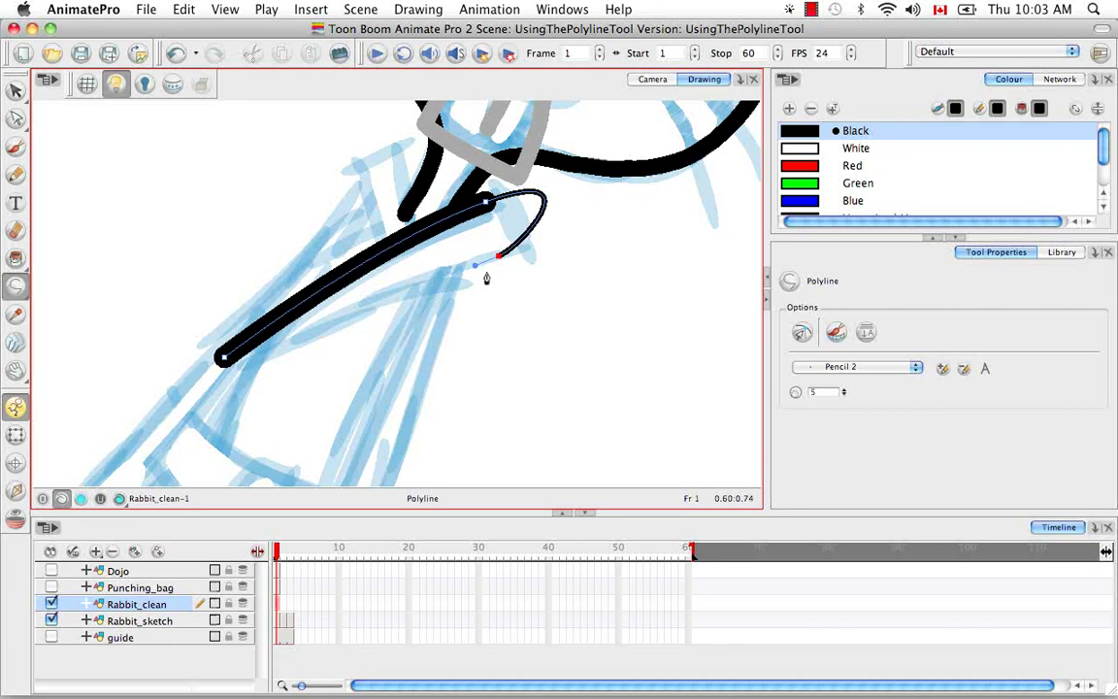
Select the thick and thin collar strokes in turn to examine whether they are separate lines.
{"action": "key", "text": "v"}
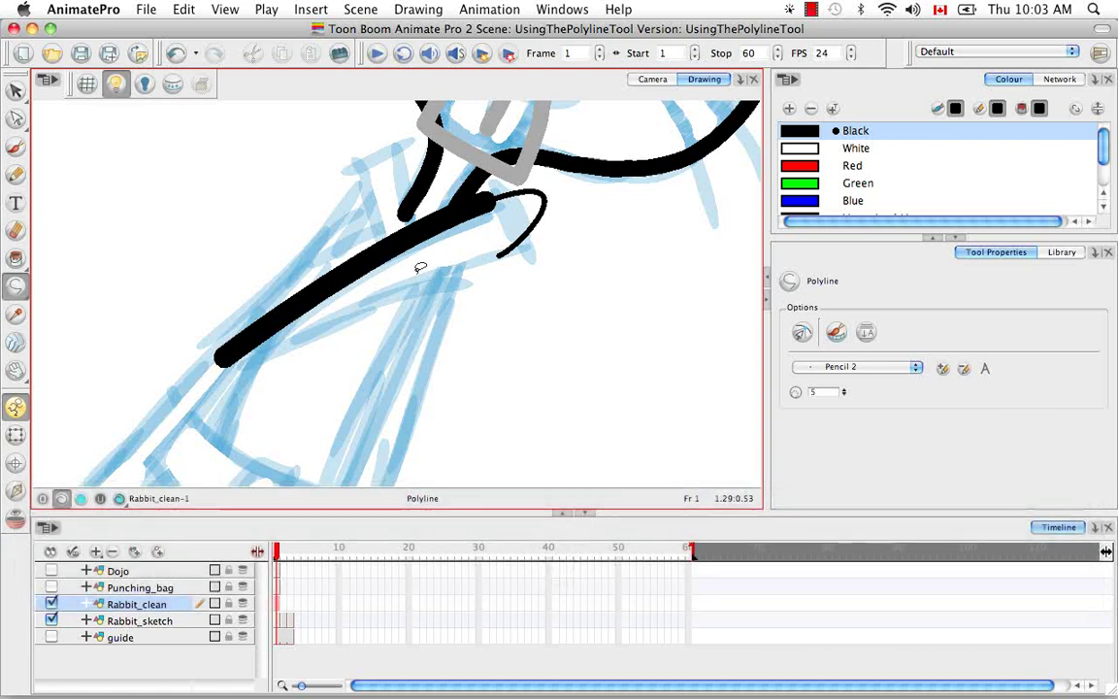
{"action": "key", "text": "v"}
{"action": "left_click", "coordinate": [436, 212]}
{"action": "left_click", "coordinate": [479, 183]}
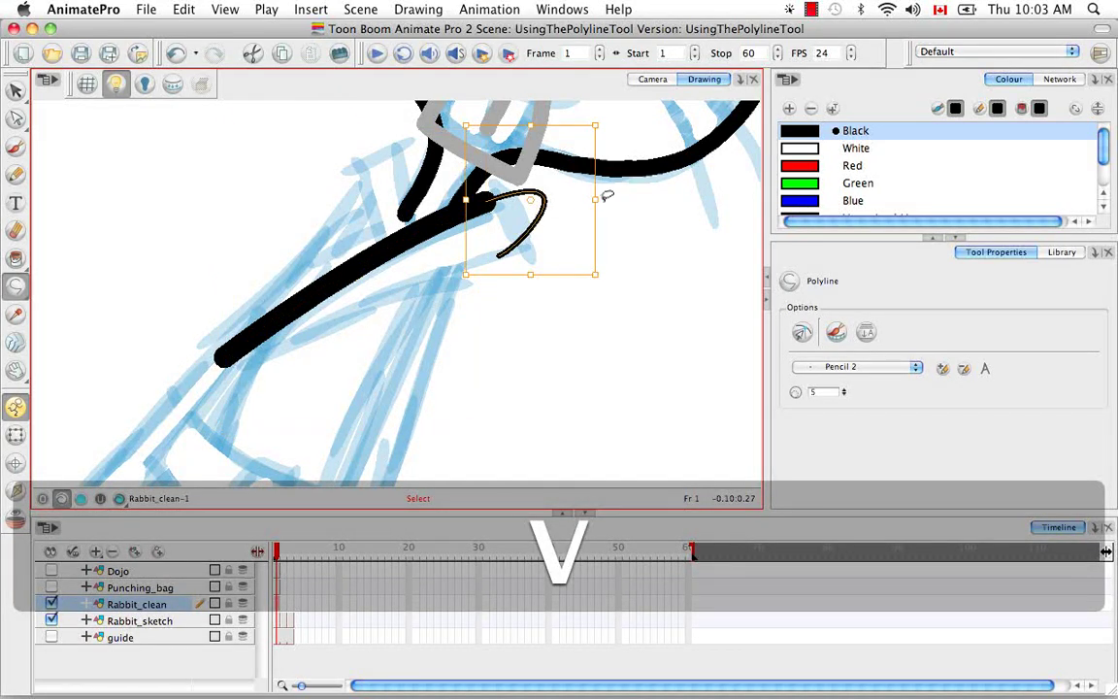
{"action": "left_click", "coordinate": [379, 262]}
{"action": "left_click", "coordinate": [481, 194]}
{"action": "key", "text": "v"}
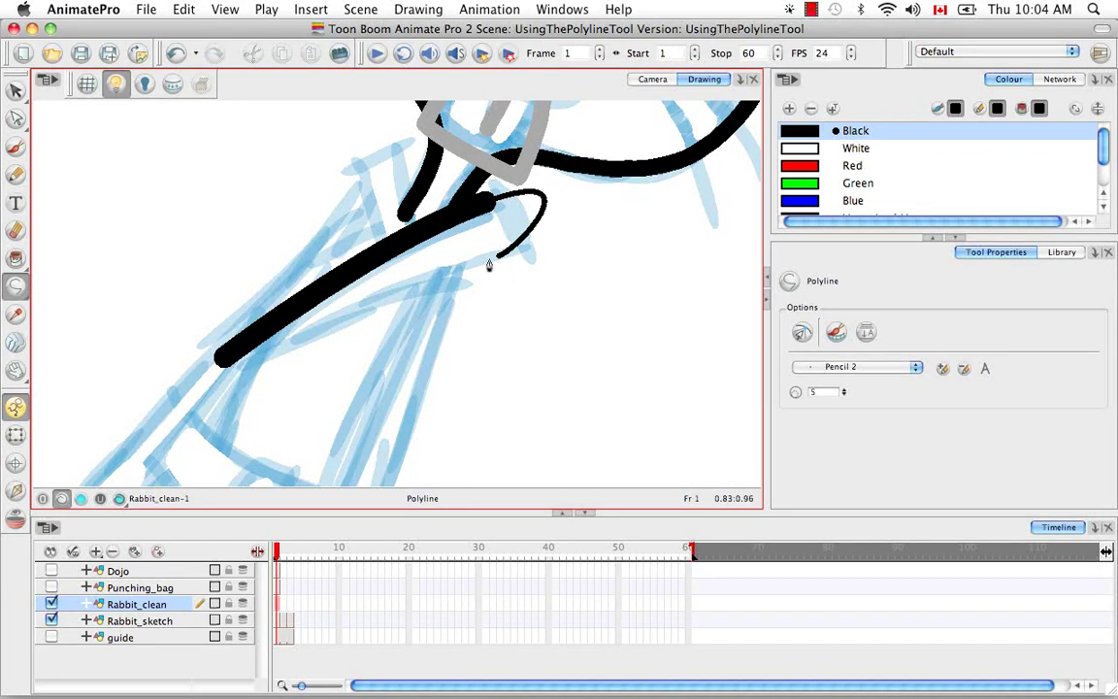
{"action": "key", "text": "v"}
{"action": "left_click", "coordinate": [540, 225]}
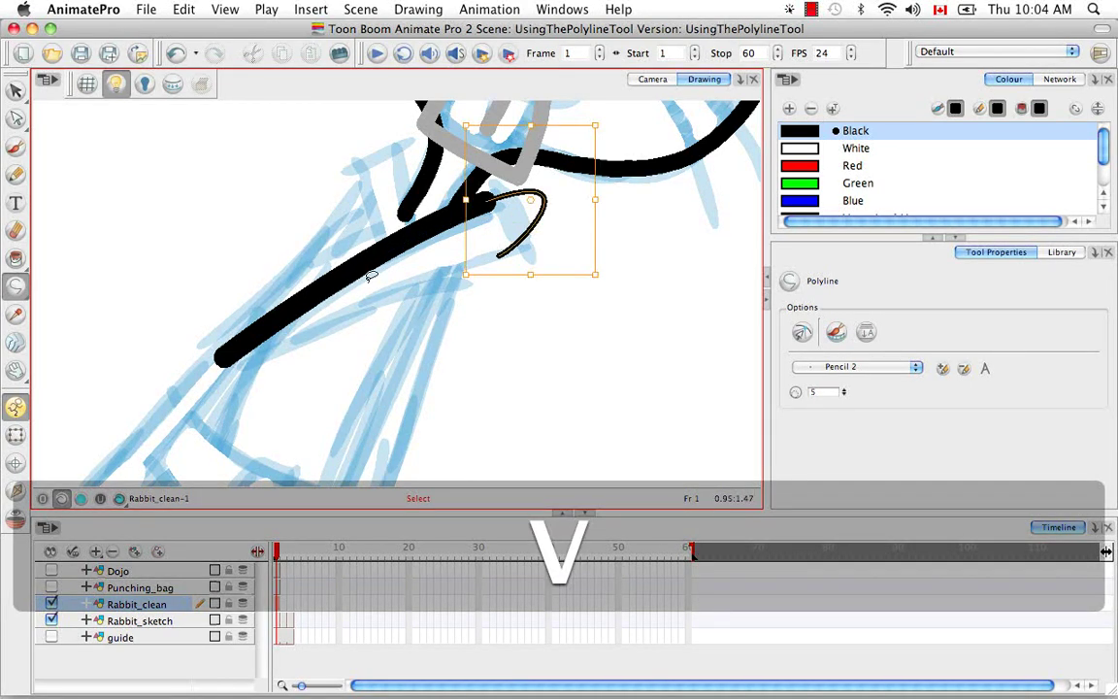
Delete the thick collar stroke and the thin hooked stroke at its end.
{"action": "left_click_drag", "start_coordinate": [390, 293], "coordinate": [339, 227]}
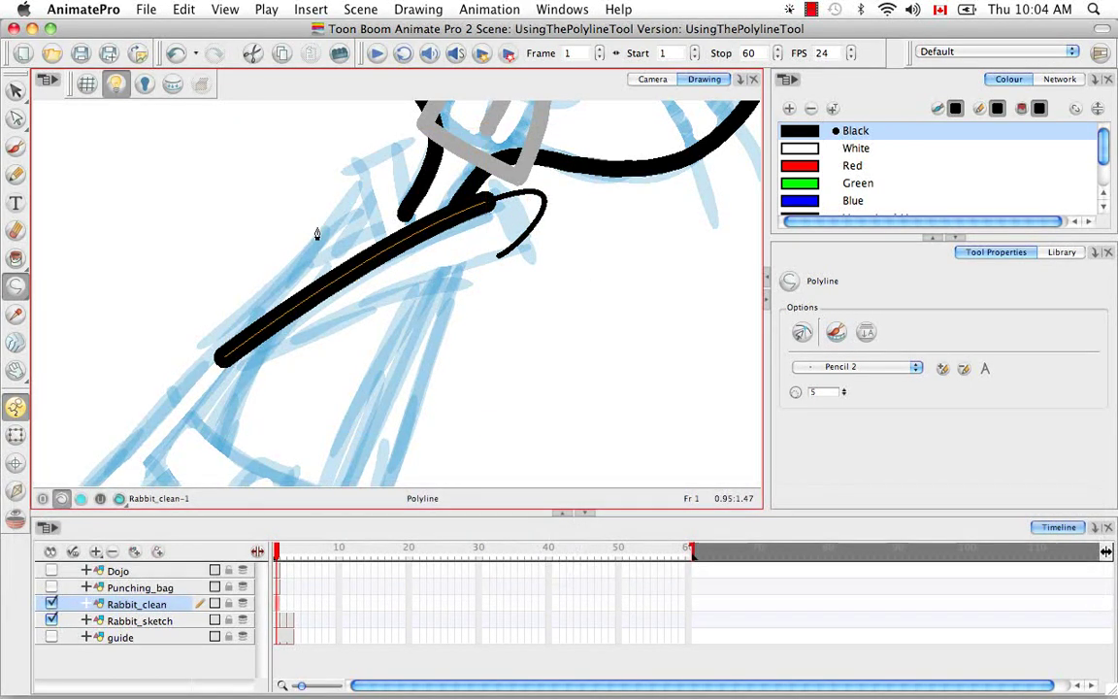
{"action": "key", "text": "BackSpace"}
{"action": "key", "text": "v"}
{"action": "left_click", "coordinate": [512, 212]}
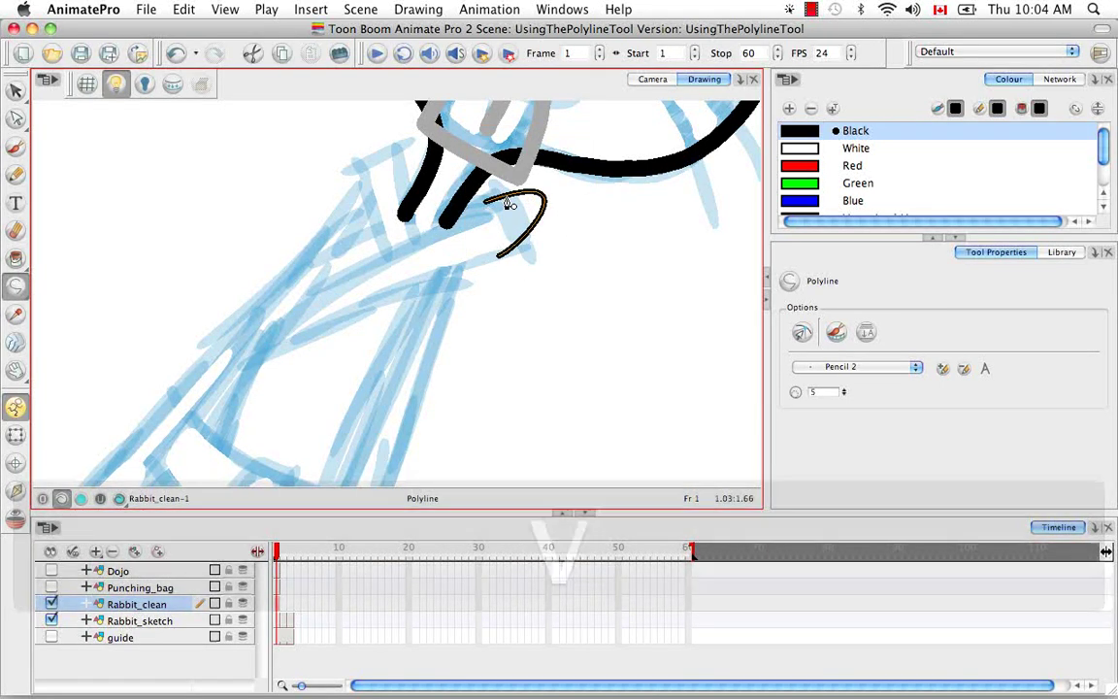
{"action": "key", "text": "BackSpace"}
{"action": "key", "text": "BackSpace"}
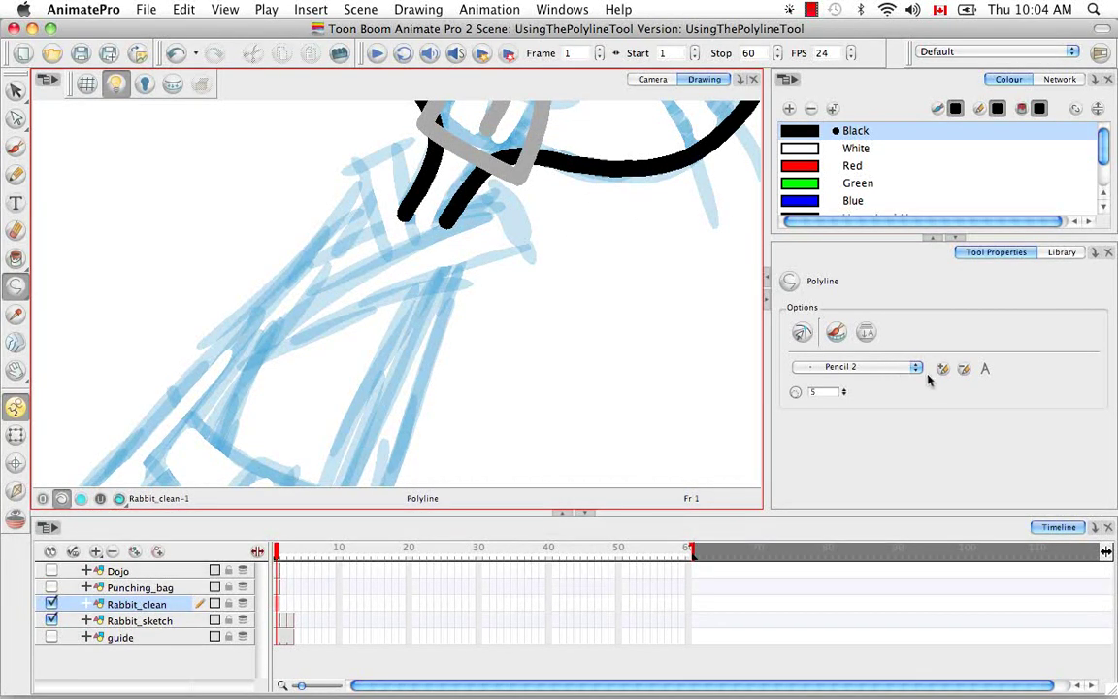
Trace the front collar band as a closed curved polyline with Pencil 6 at size 15, ending at its starting point.
{"action": "left_click", "coordinate": [916, 367]}
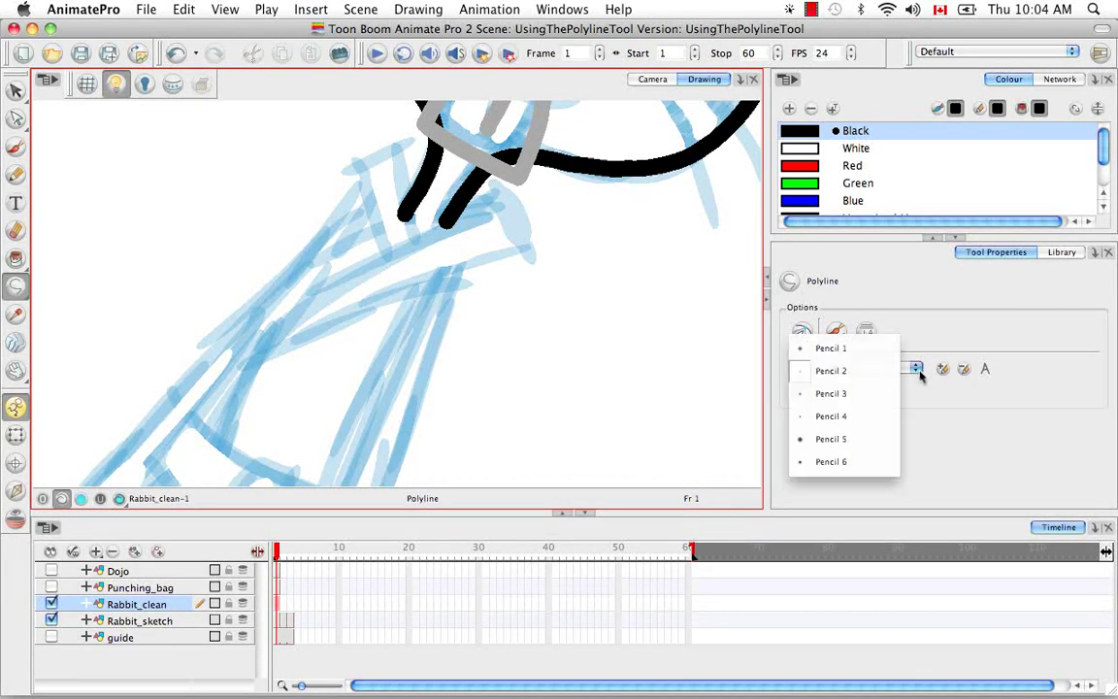
{"action": "left_click", "coordinate": [844, 462]}
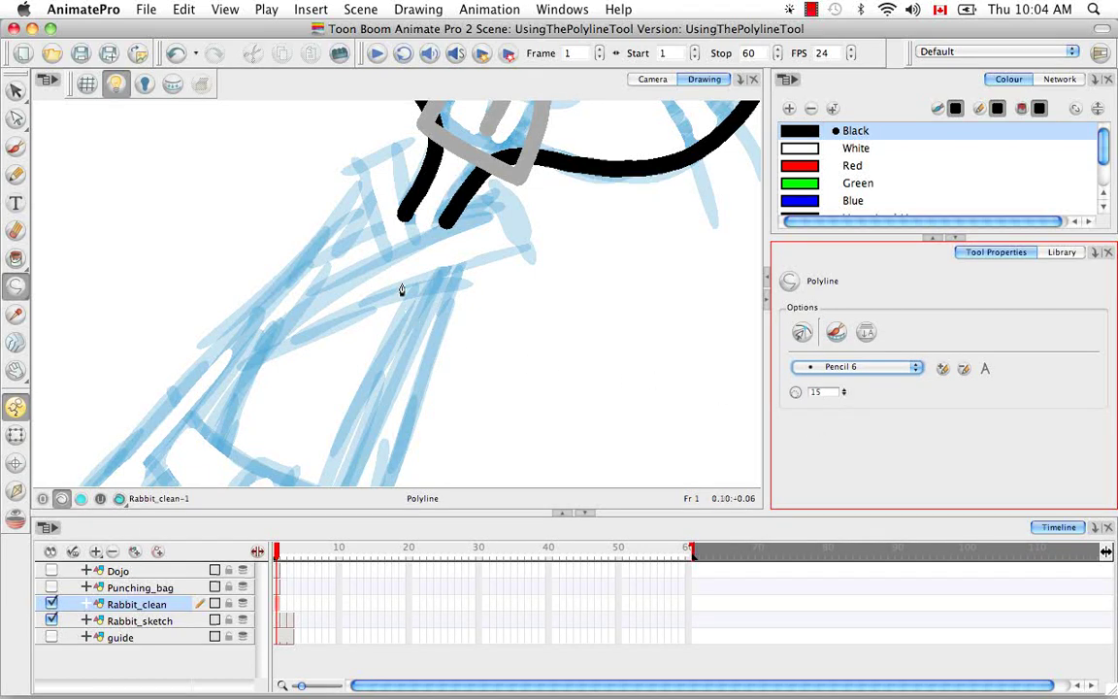
{"action": "left_click", "coordinate": [212, 380]}
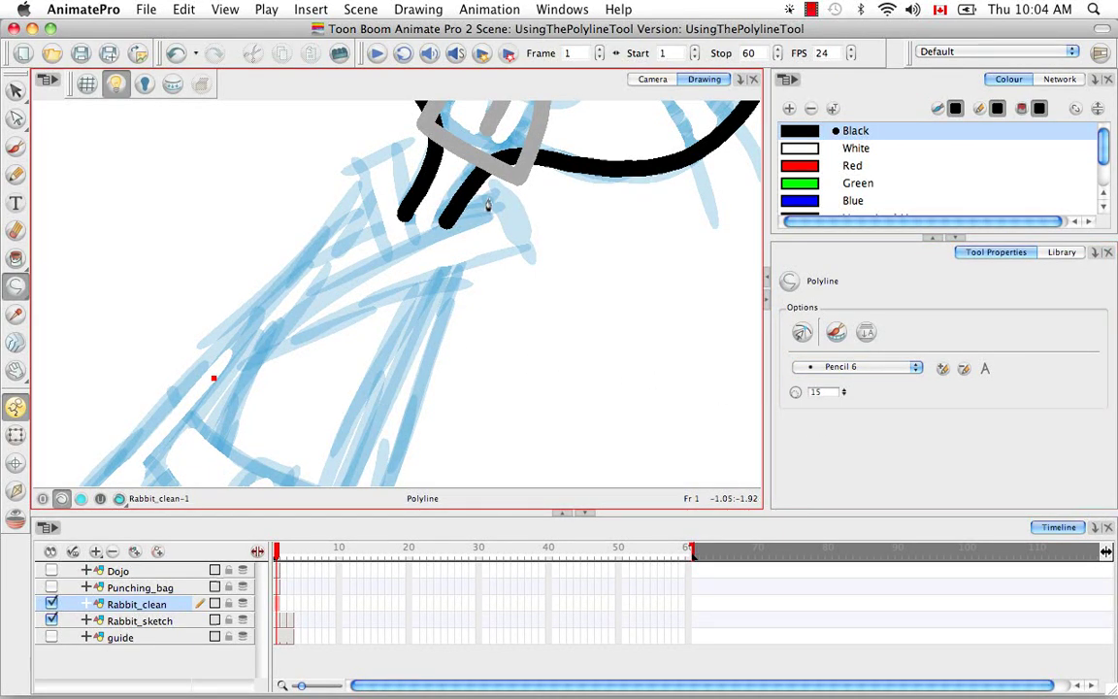
{"action": "left_click_drag", "start_coordinate": [479, 205], "coordinate": [621, 158]}
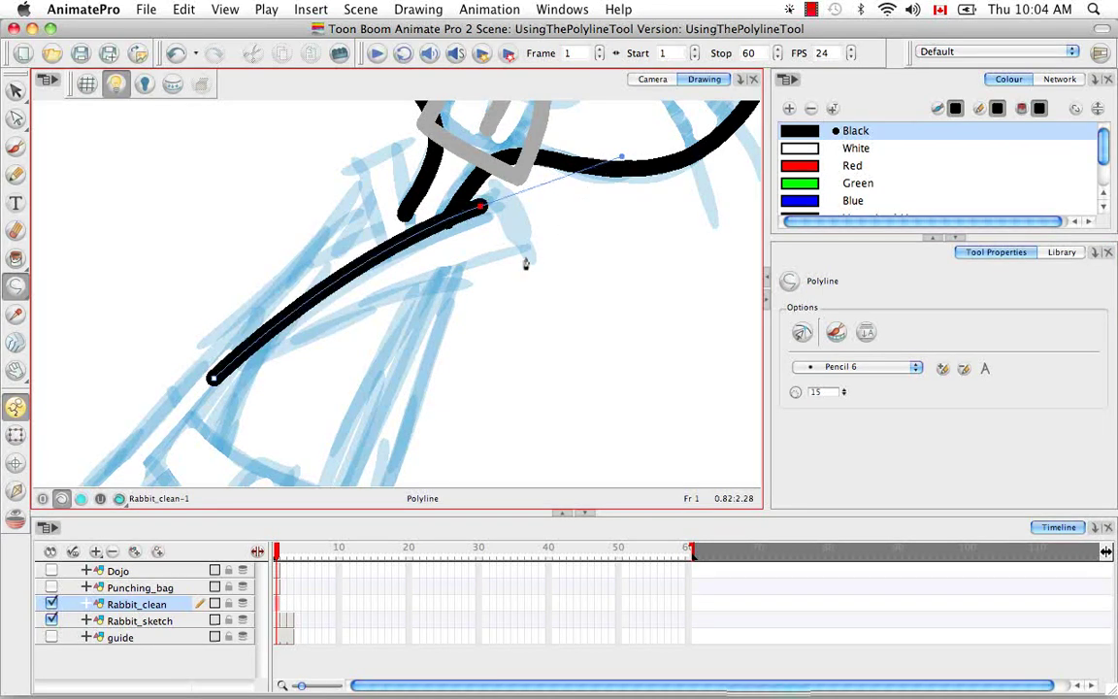
{"action": "mouse_move", "coordinate": [521, 250]}
{"action": "left_mouse_down"}
{"action": "mouse_move", "coordinate": [480, 243]}
{"action": "mouse_move", "coordinate": [499, 257]}
{"action": "left_mouse_up"}
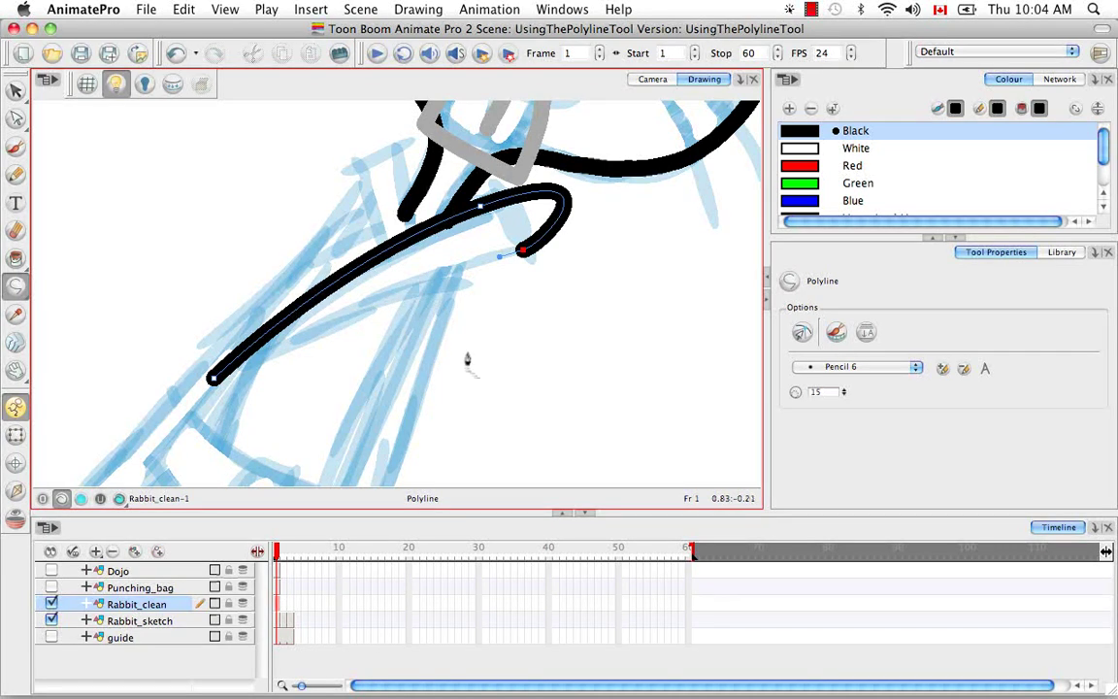
{"action": "key", "text": "space"}
{"action": "left_click_drag", "start_coordinate": [467, 346], "coordinate": [490, 268]}
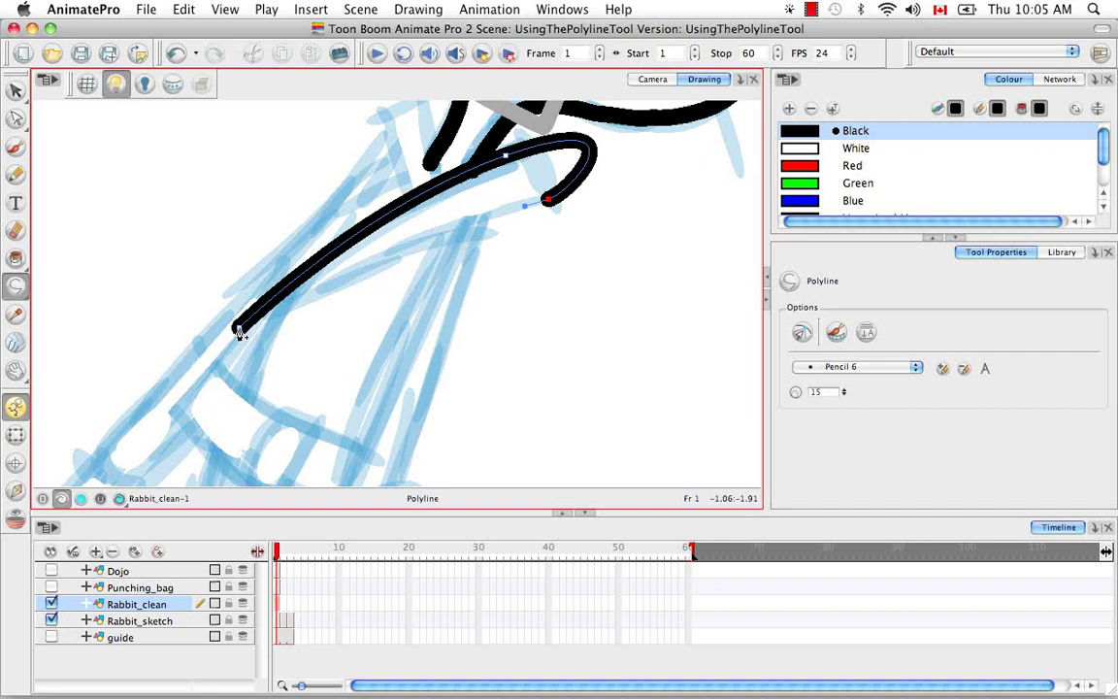
{"action": "mouse_move", "coordinate": [239, 331]}
{"action": "left_mouse_down"}
{"action": "mouse_move", "coordinate": [209, 339]}
{"action": "mouse_move", "coordinate": [175, 376]}
{"action": "mouse_move", "coordinate": [143, 365]}
{"action": "mouse_move", "coordinate": [150, 404]}
{"action": "left_mouse_up"}
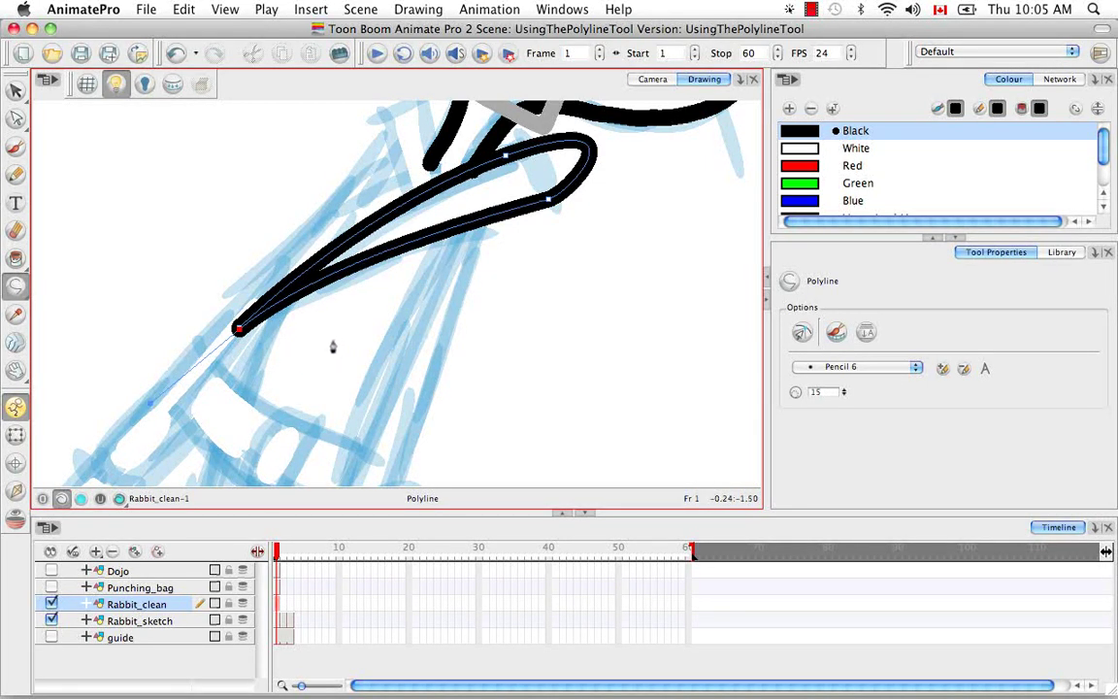
Extend the polyline from the collar's lower tip around the chest area, ending on the collar's lower edge with Snap to Contour enabled.
{"action": "left_click", "coordinate": [216, 365]}
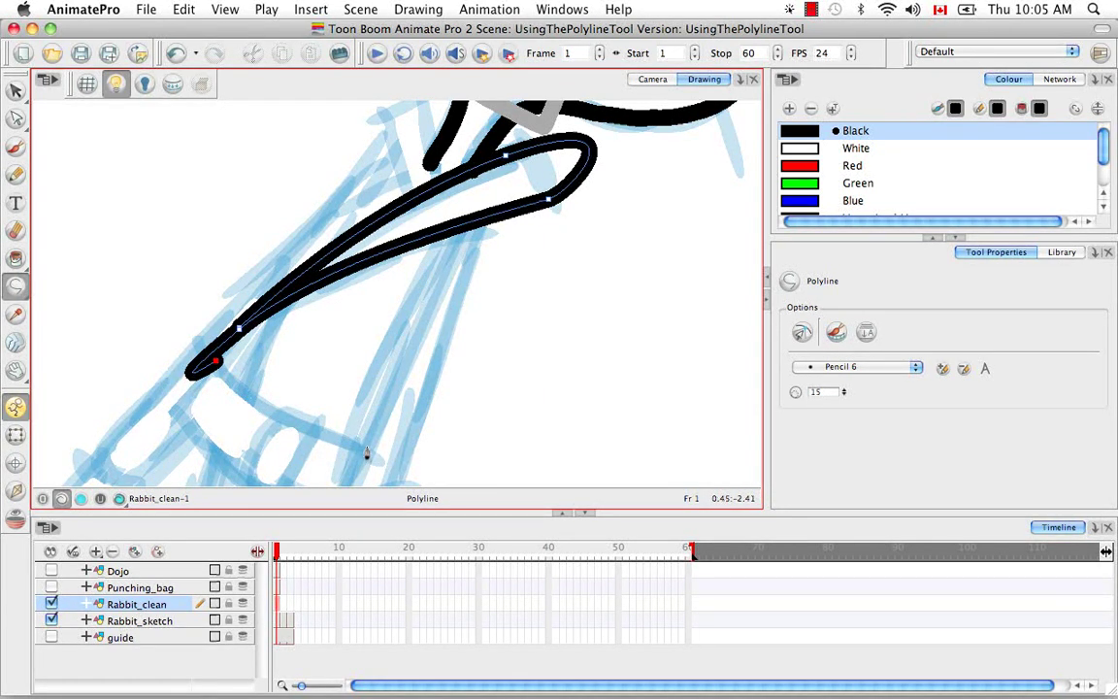
{"action": "left_click_drag", "start_coordinate": [367, 446], "coordinate": [495, 474]}
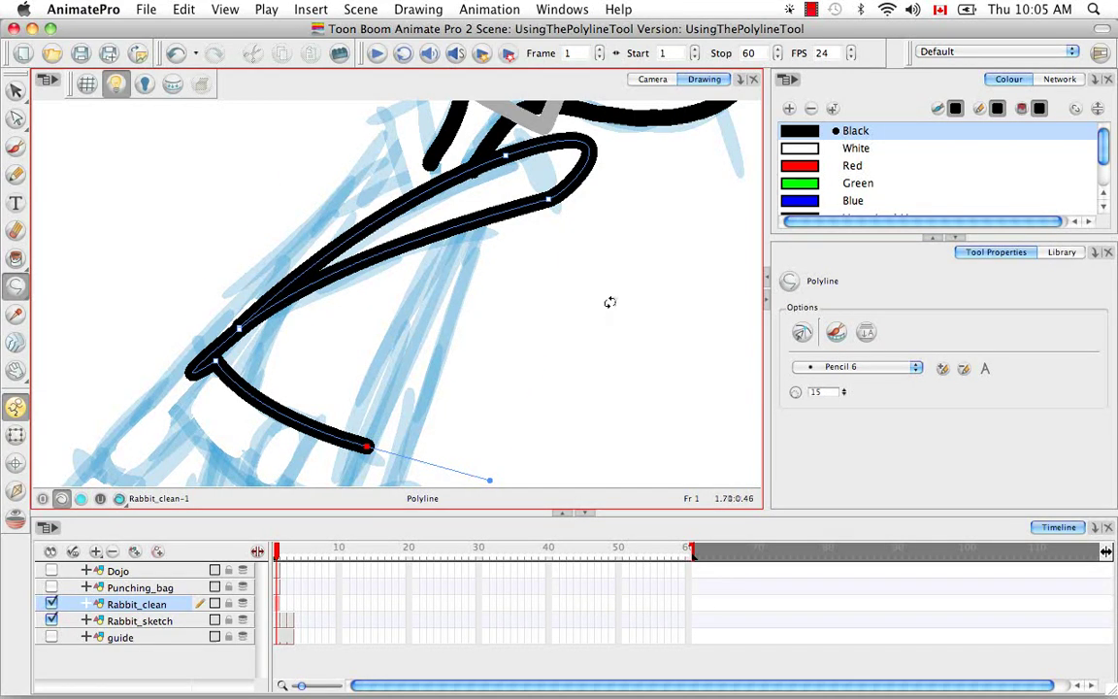
{"action": "mouse_move", "coordinate": [609, 301]}
{"action": "left_mouse_down"}
{"action": "mouse_move", "coordinate": [572, 411]}
{"action": "mouse_move", "coordinate": [592, 388]}
{"action": "left_mouse_up"}
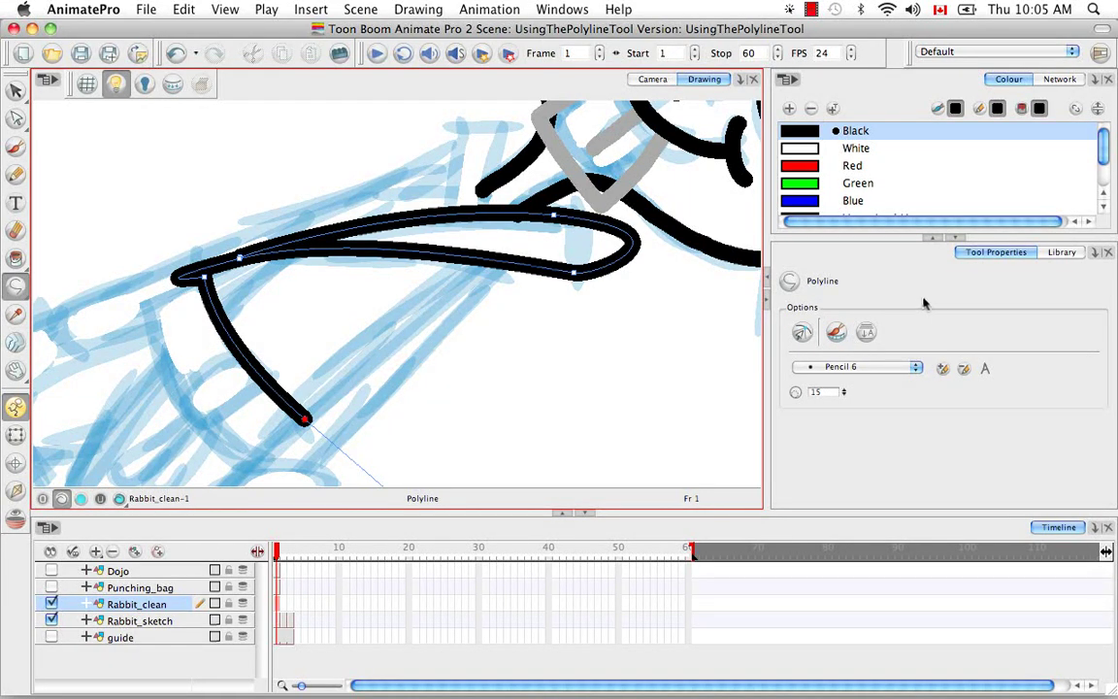
{"action": "left_click", "coordinate": [802, 332]}
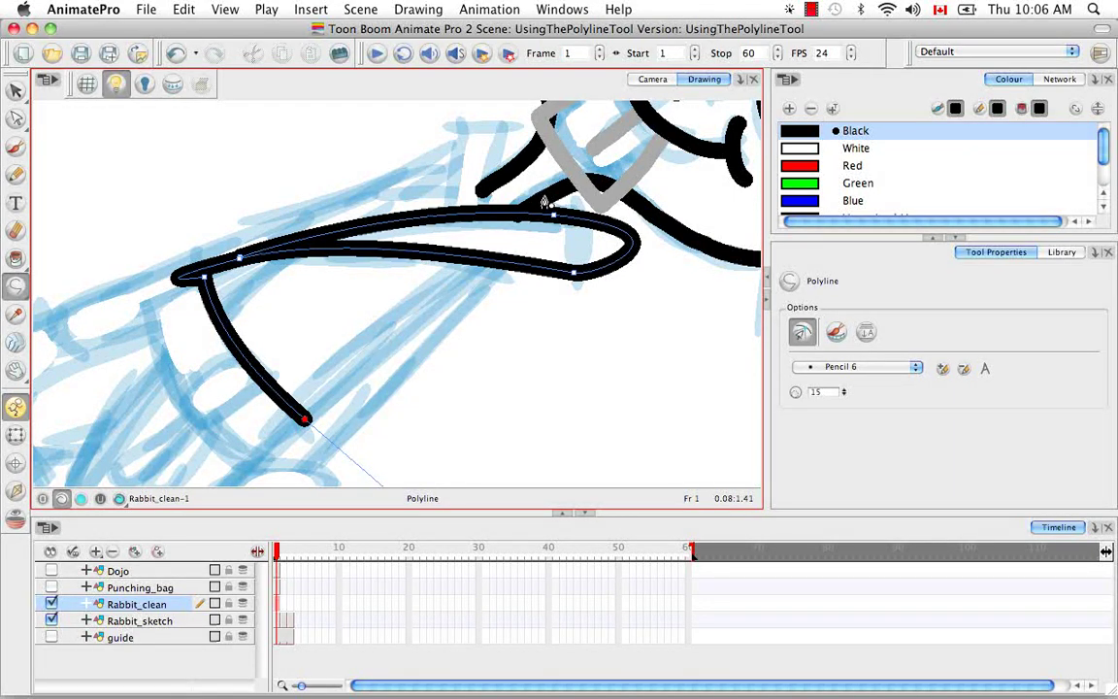
{"action": "left_click", "coordinate": [486, 262]}
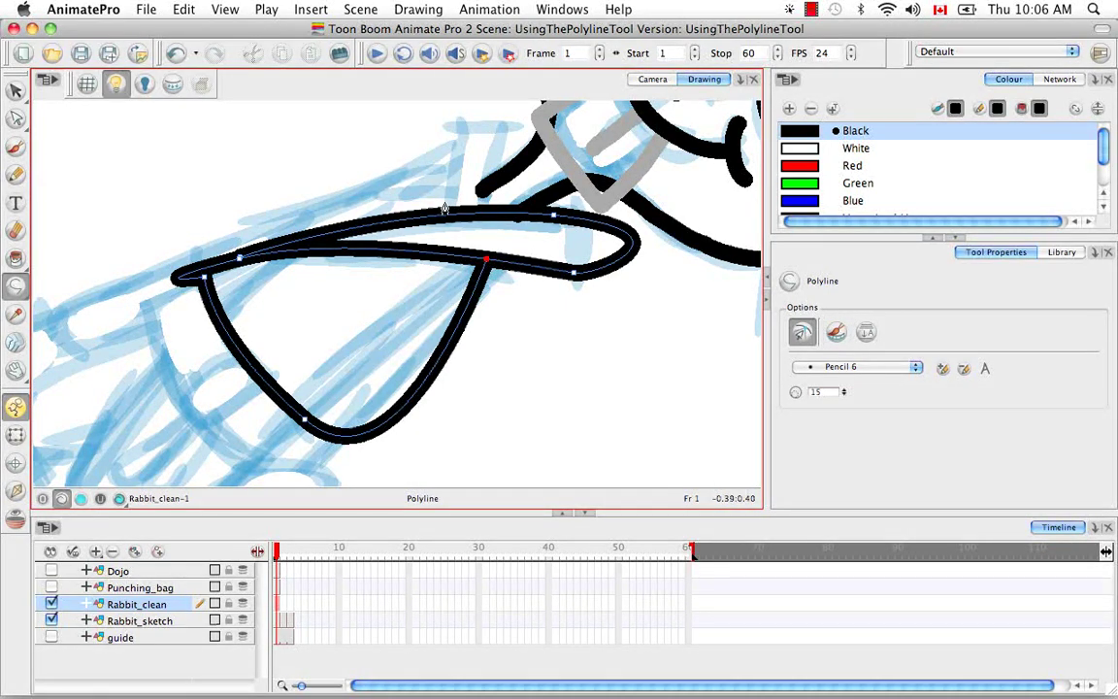
Draw the upright collar flap beside the neck as a separate polyline, starting and ending on the collar band's upper edge.
{"action": "key", "text": "space"}
{"action": "mouse_move", "coordinate": [455, 209]}
{"action": "left_mouse_down"}
{"action": "mouse_move", "coordinate": [450, 200]}
{"action": "mouse_move", "coordinate": [469, 310]}
{"action": "left_mouse_up"}
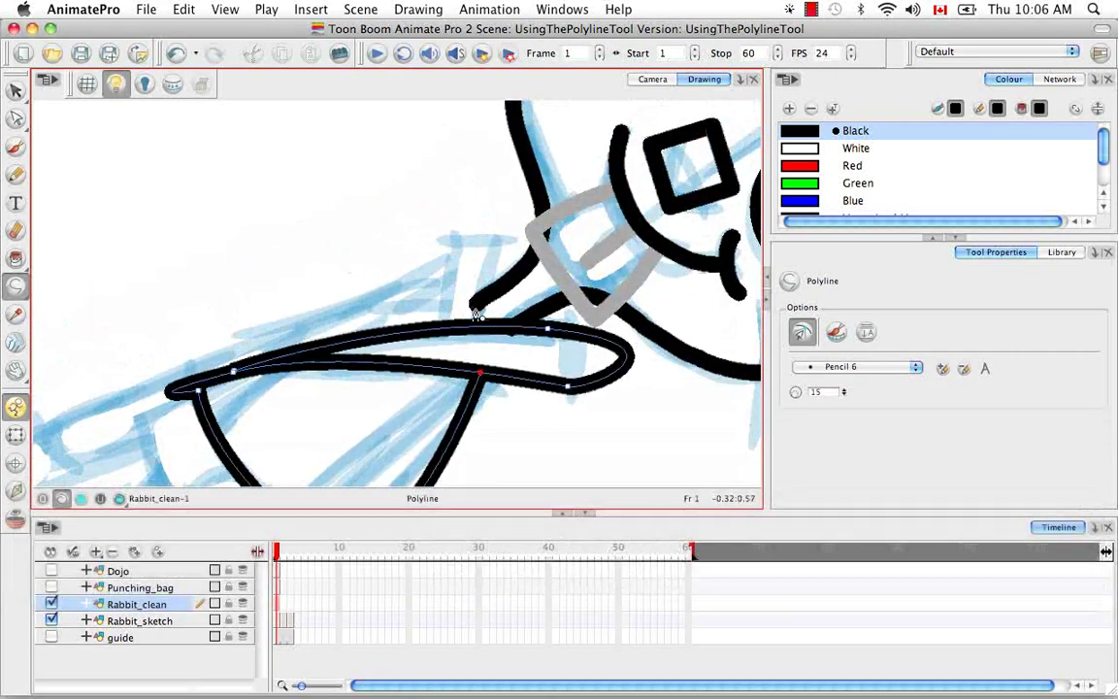
{"action": "left_click", "coordinate": [476, 313]}
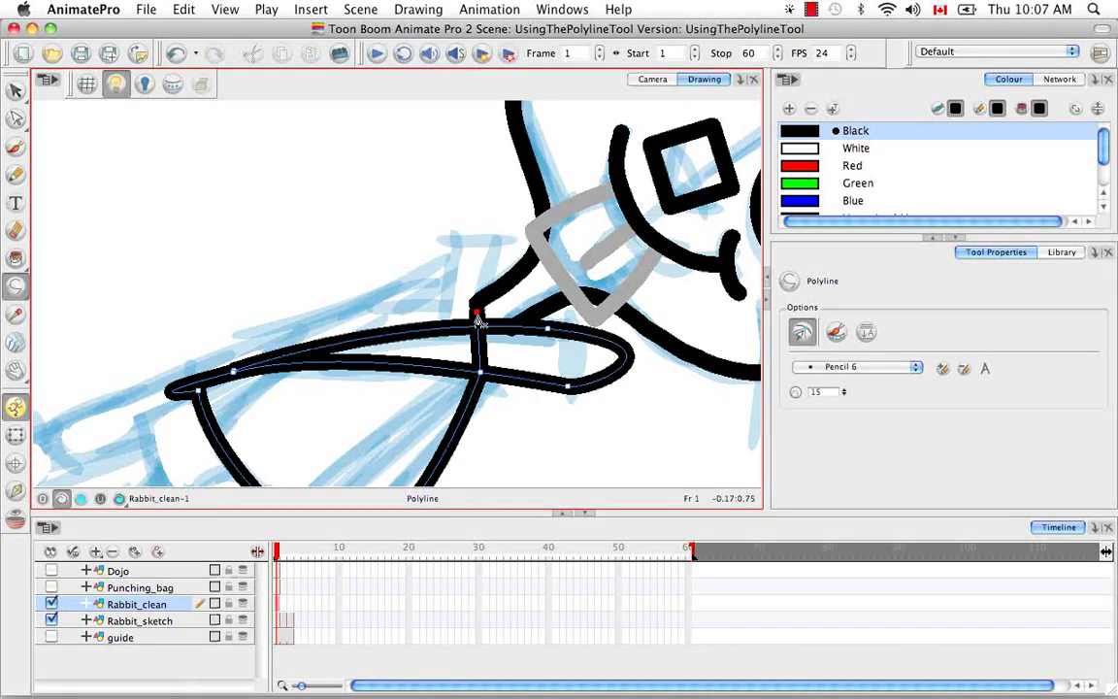
{"action": "key", "text": "super+z"}
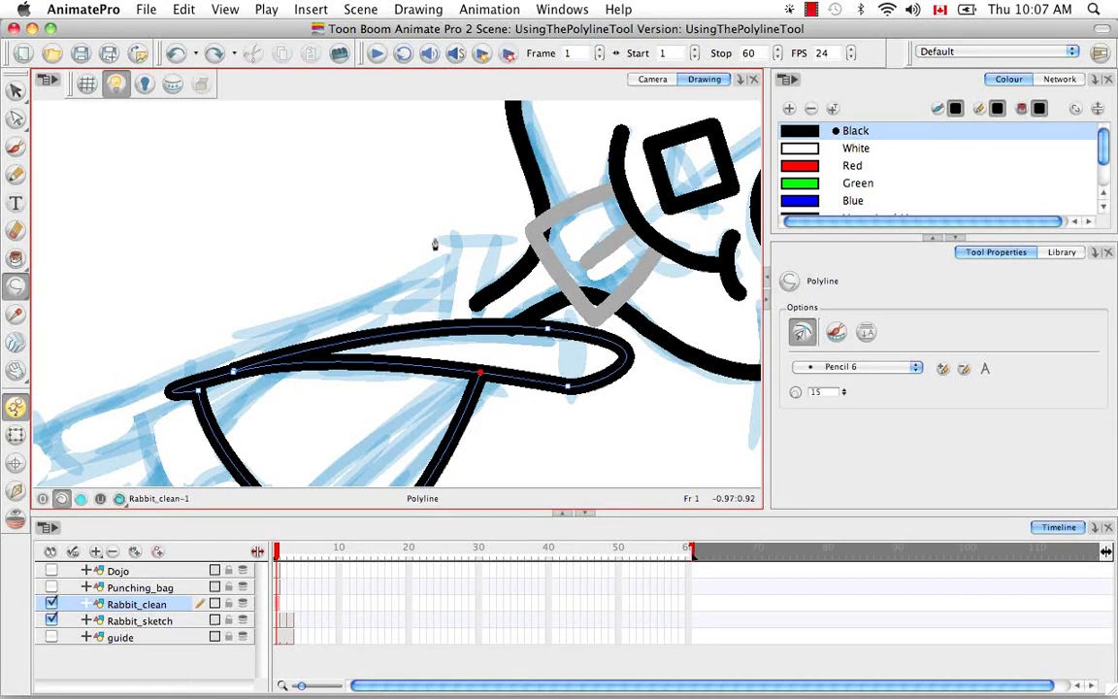
{"action": "key", "text": "v"}
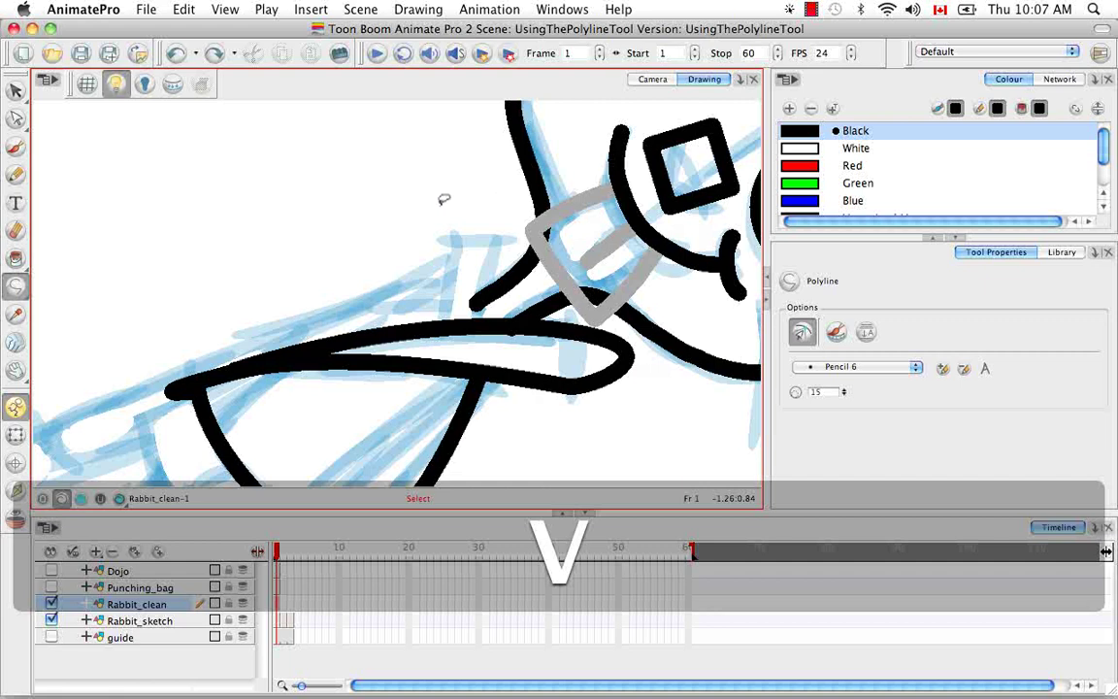
{"action": "left_click", "coordinate": [477, 328]}
{"action": "left_click", "coordinate": [495, 233]}
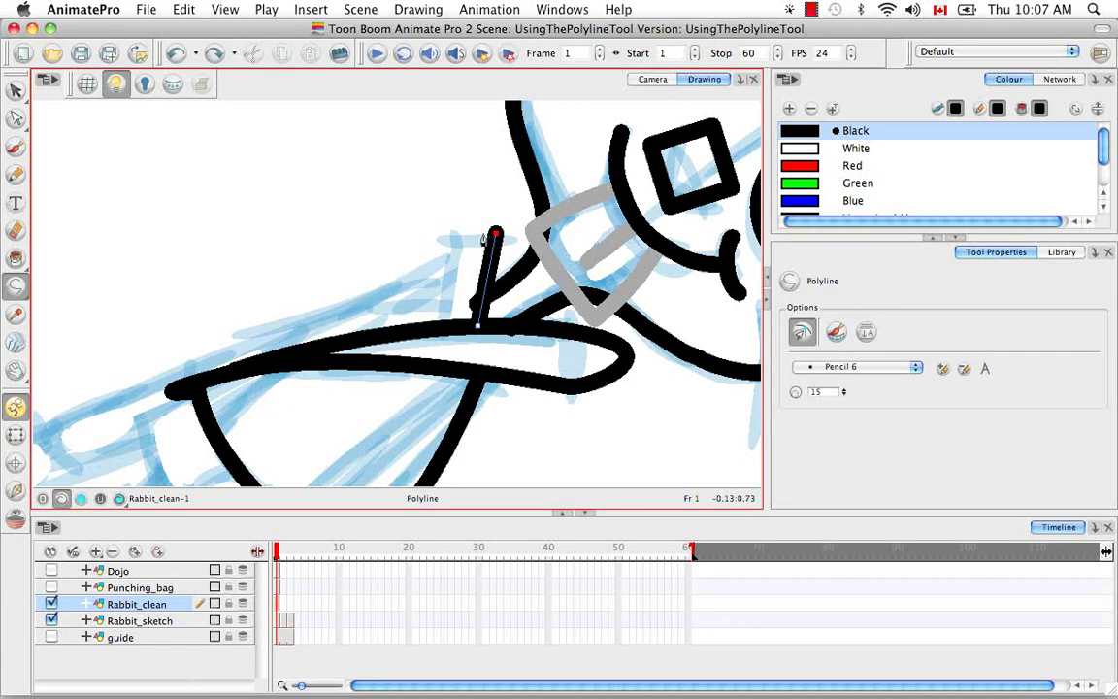
{"action": "left_click_drag", "start_coordinate": [433, 231], "coordinate": [432, 262]}
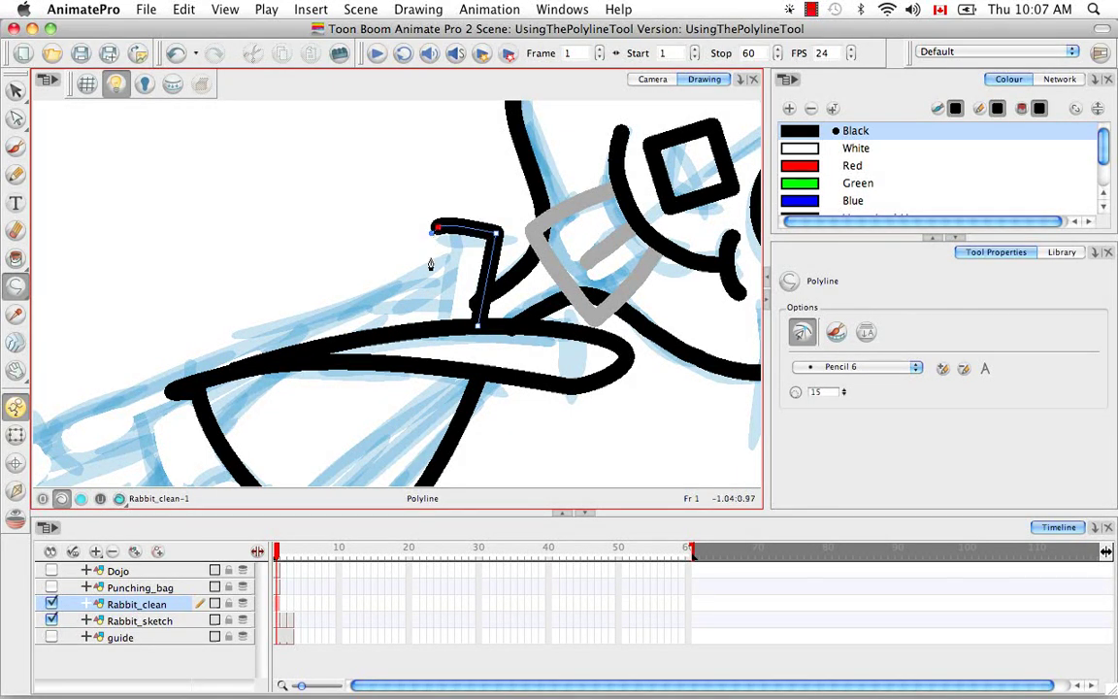
{"action": "left_click", "coordinate": [435, 332]}
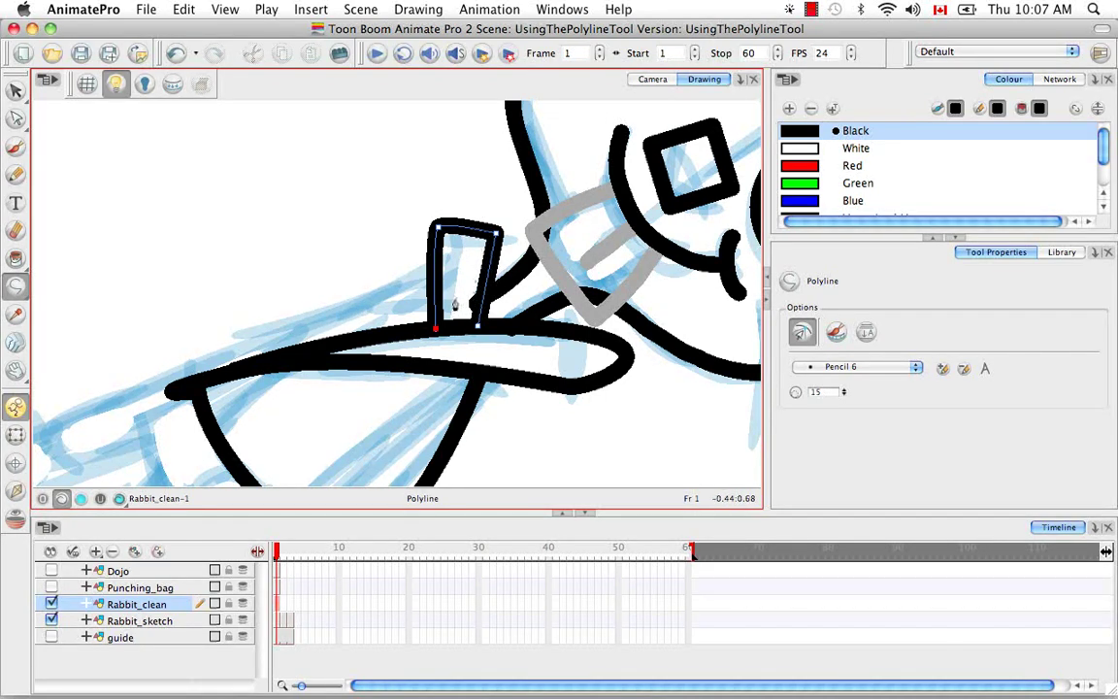
Finish the collar flap polyline and select it together with the collar band and chest outline to examine their centre lines.
{"action": "key", "text": "Return"}
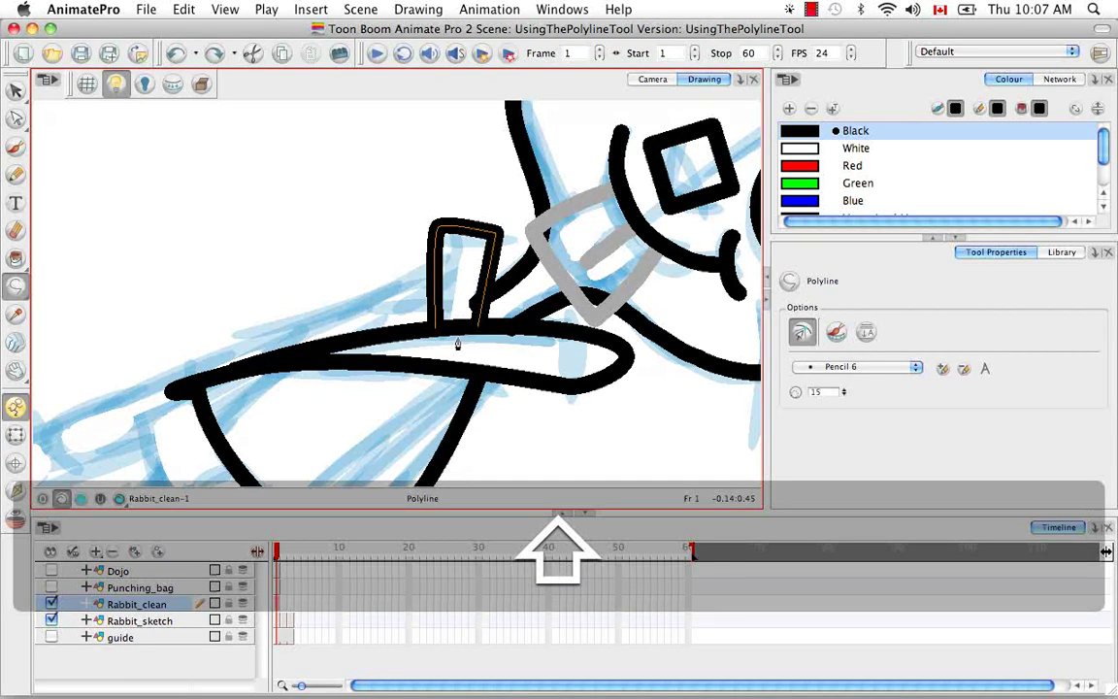
{"action": "key", "text": "shift+v"}
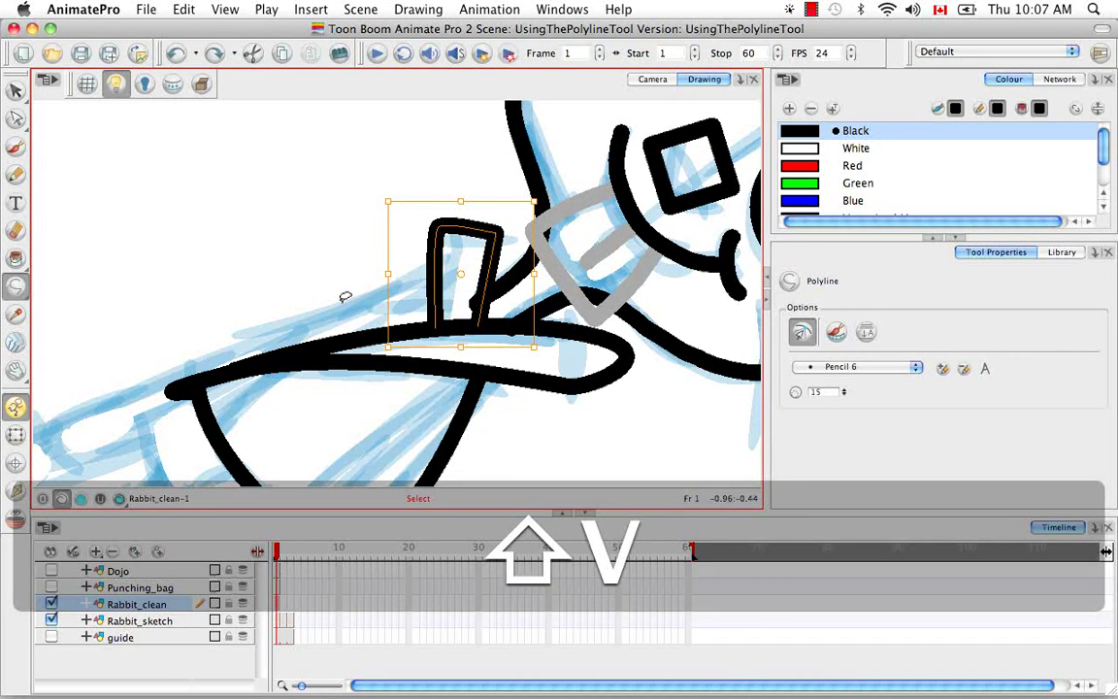
{"action": "left_click", "coordinate": [386, 321]}
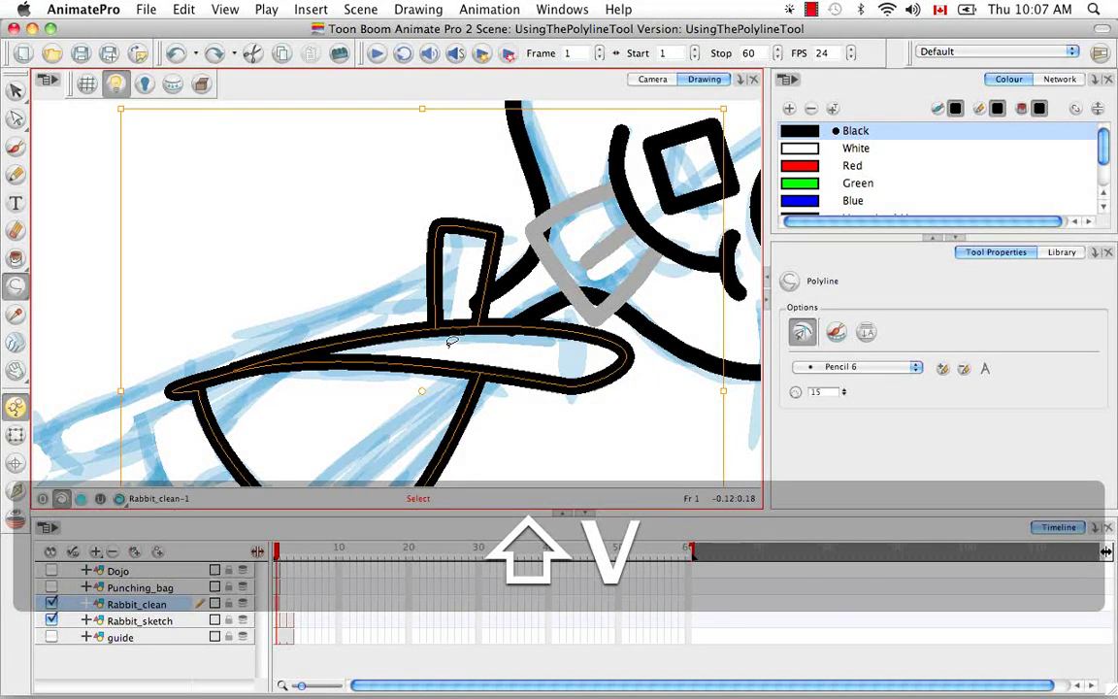
{"action": "key", "text": "v"}
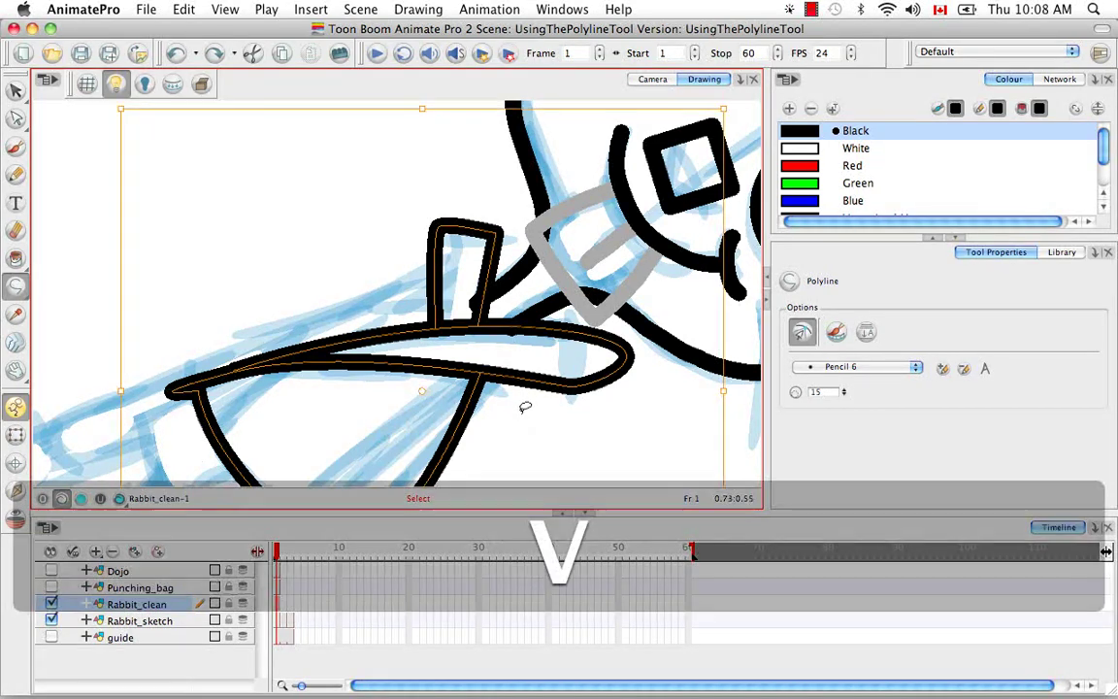
Draw the back collar edge as a curved polyline from near the collar band's lower tip up to the upright flap's outer side.
{"action": "key", "text": "space"}
{"action": "left_click_drag", "start_coordinate": [393, 351], "coordinate": [446, 286]}
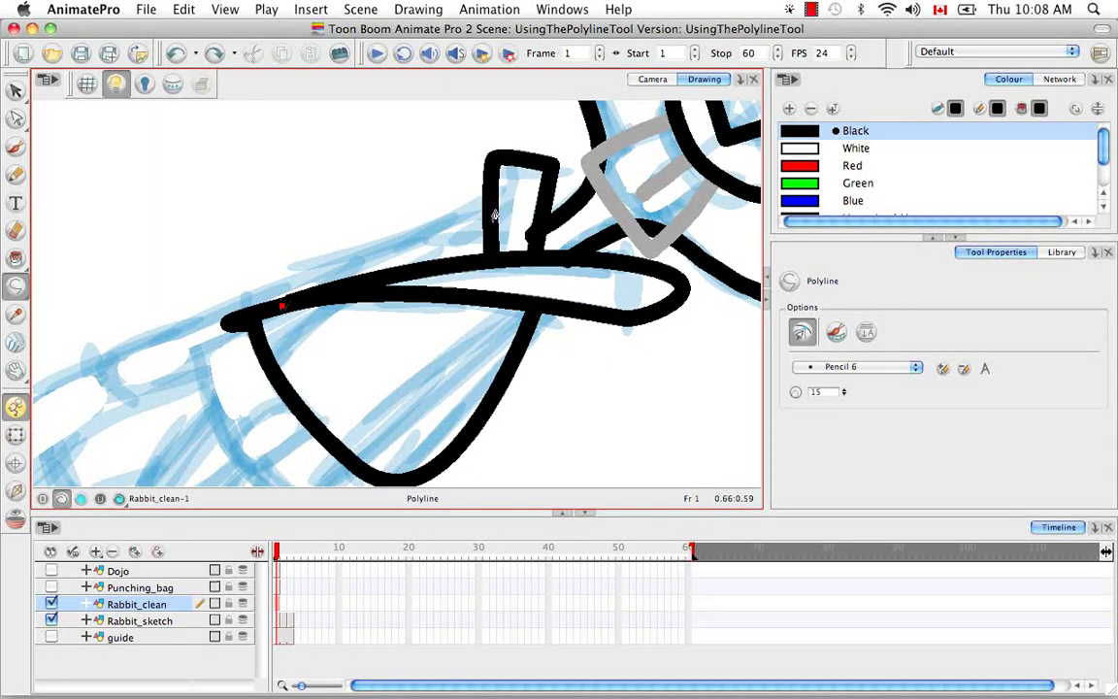
{"action": "left_click_drag", "start_coordinate": [490, 218], "coordinate": [510, 210]}
Draw the left outer edge of the shorts as a new polyline from the chest outline's upper left end down to the hem corner.
{"action": "key", "text": "space"}
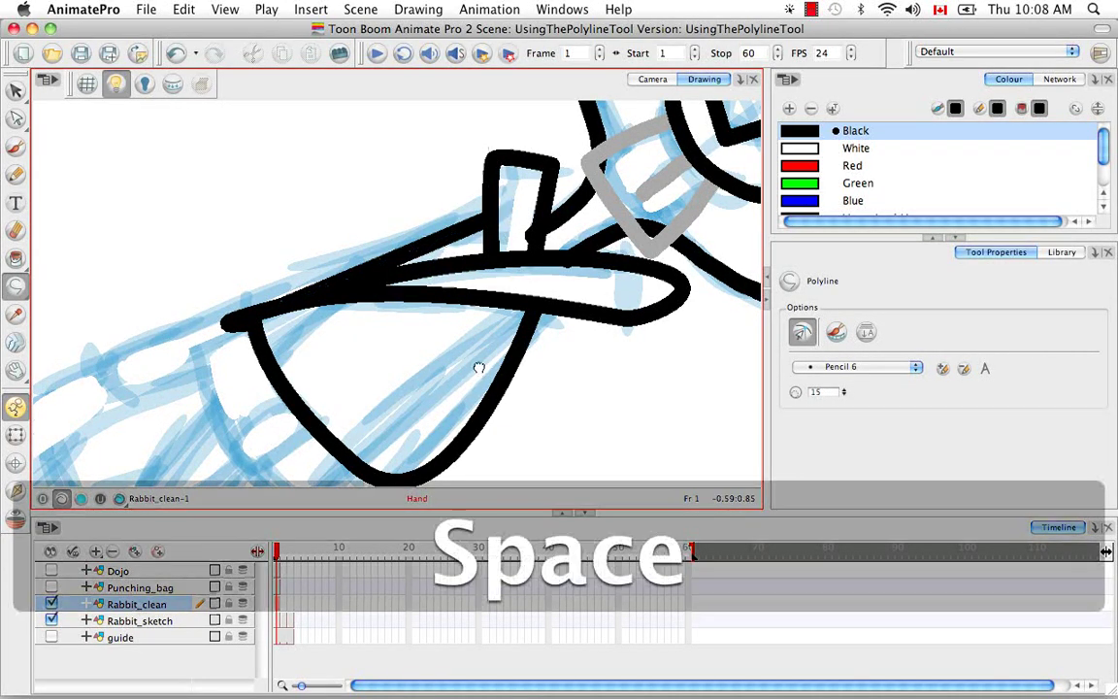
{"action": "mouse_move", "coordinate": [554, 421]}
{"action": "left_mouse_down"}
{"action": "mouse_move", "coordinate": [537, 338]}
{"action": "mouse_move", "coordinate": [534, 362]}
{"action": "mouse_move", "coordinate": [435, 381]}
{"action": "mouse_move", "coordinate": [478, 479]}
{"action": "left_mouse_up"}
{"action": "key", "text": "alt+super"}
{"action": "key", "text": "space"}
{"action": "key", "text": "alt+super"}
{"action": "left_click_drag", "start_coordinate": [492, 381], "coordinate": [510, 336]}
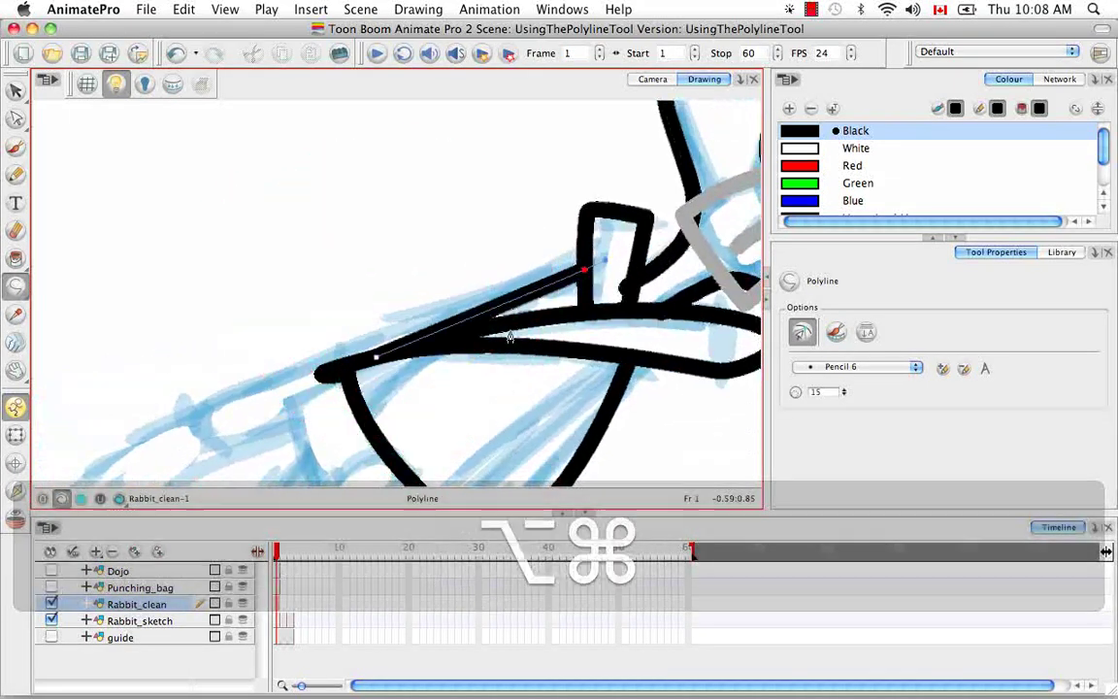
{"action": "key", "text": "space"}
{"action": "mouse_move", "coordinate": [423, 356]}
{"action": "left_mouse_down"}
{"action": "mouse_move", "coordinate": [512, 300]}
{"action": "mouse_move", "coordinate": [534, 187]}
{"action": "mouse_move", "coordinate": [456, 183]}
{"action": "left_mouse_up"}
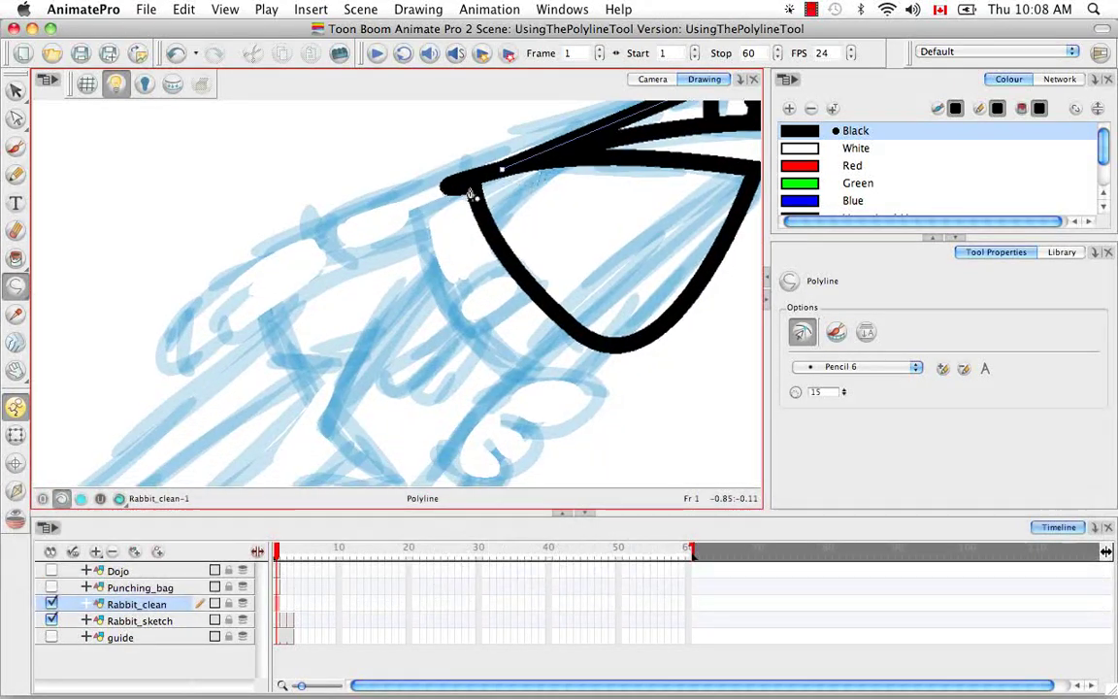
{"action": "key", "text": "v"}
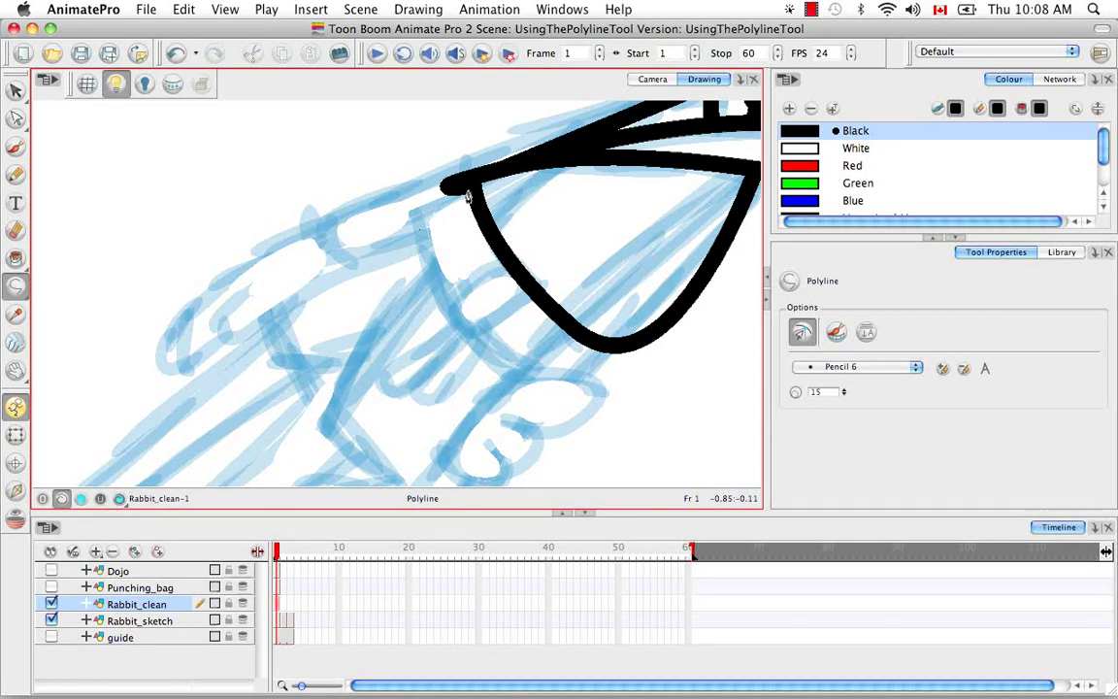
{"action": "mouse_move", "coordinate": [262, 312]}
{"action": "left_mouse_down"}
{"action": "mouse_move", "coordinate": [230, 296]}
{"action": "mouse_move", "coordinate": [218, 308]}
{"action": "mouse_move", "coordinate": [226, 348]}
{"action": "left_mouse_up"}
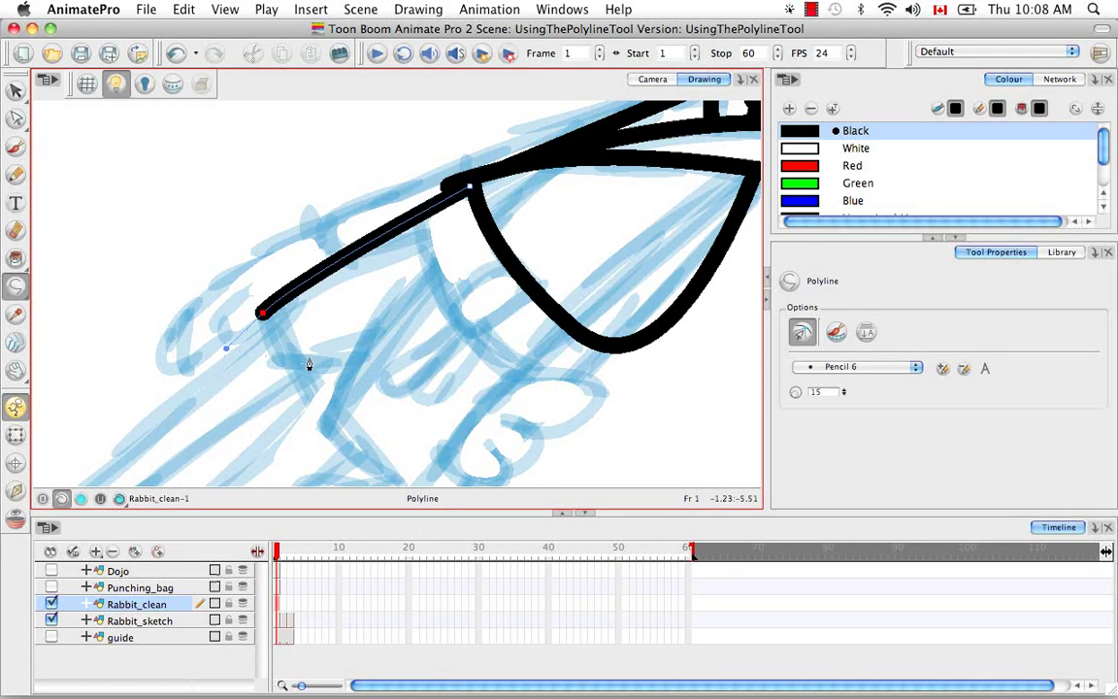
Undo the bulging left hem segment, then draw the inner leg lines from the left hem up to the crotch and down the right leg.
{"action": "left_click", "coordinate": [310, 394]}
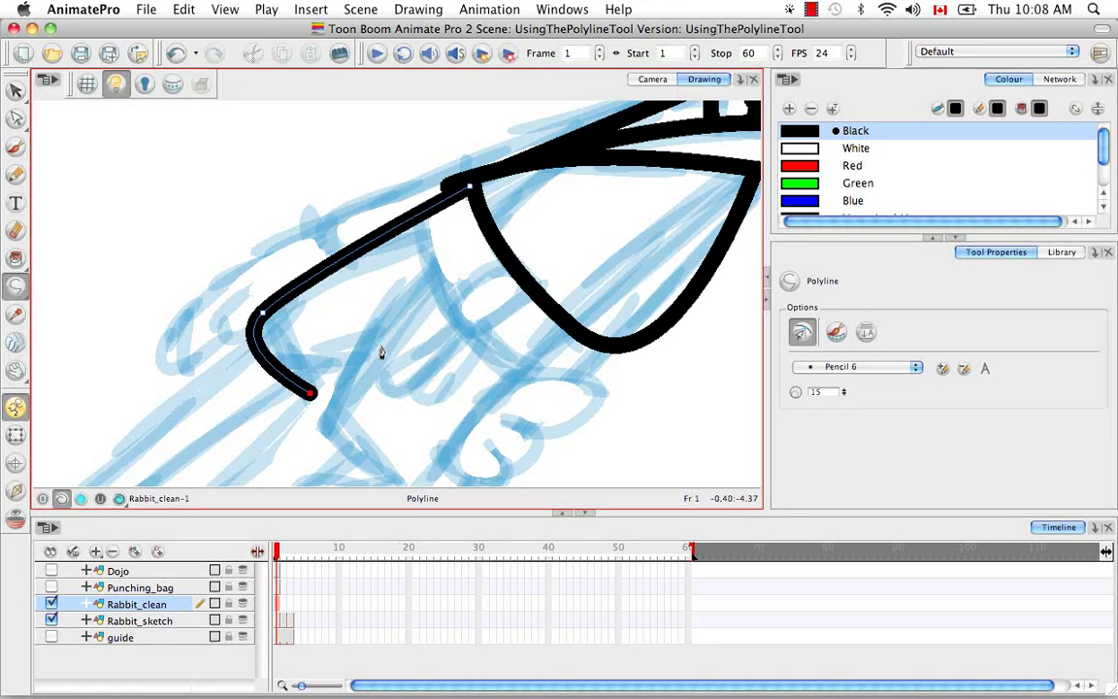
{"action": "key", "text": "super+z"}
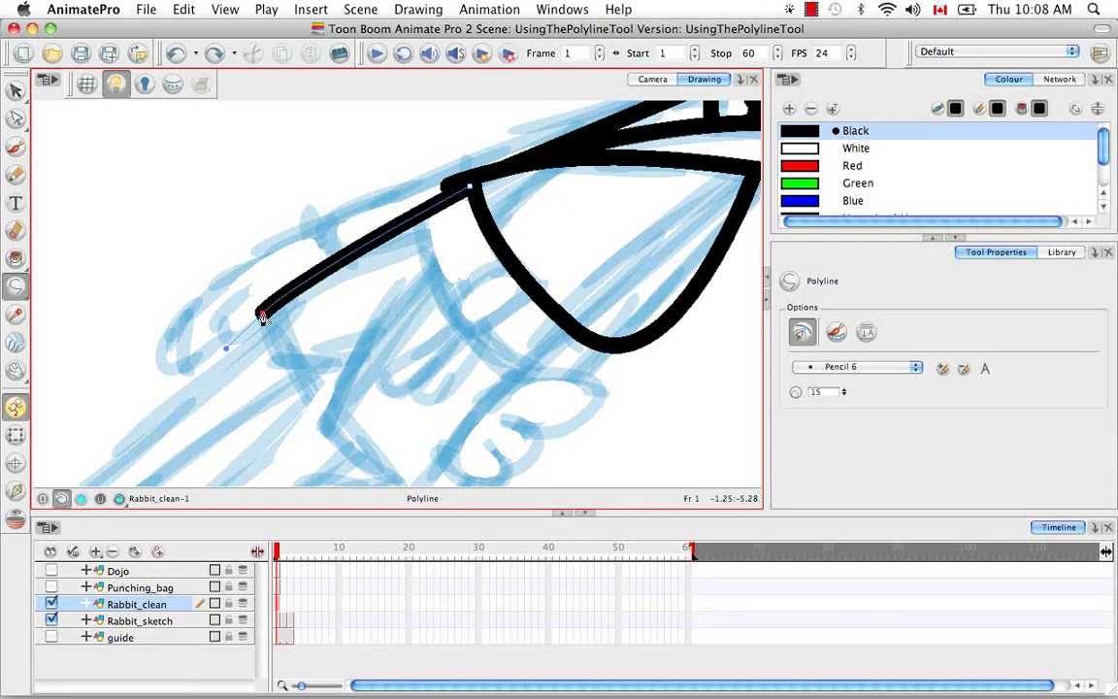
{"action": "left_click", "coordinate": [263, 317]}
{"action": "left_click", "coordinate": [372, 362]}
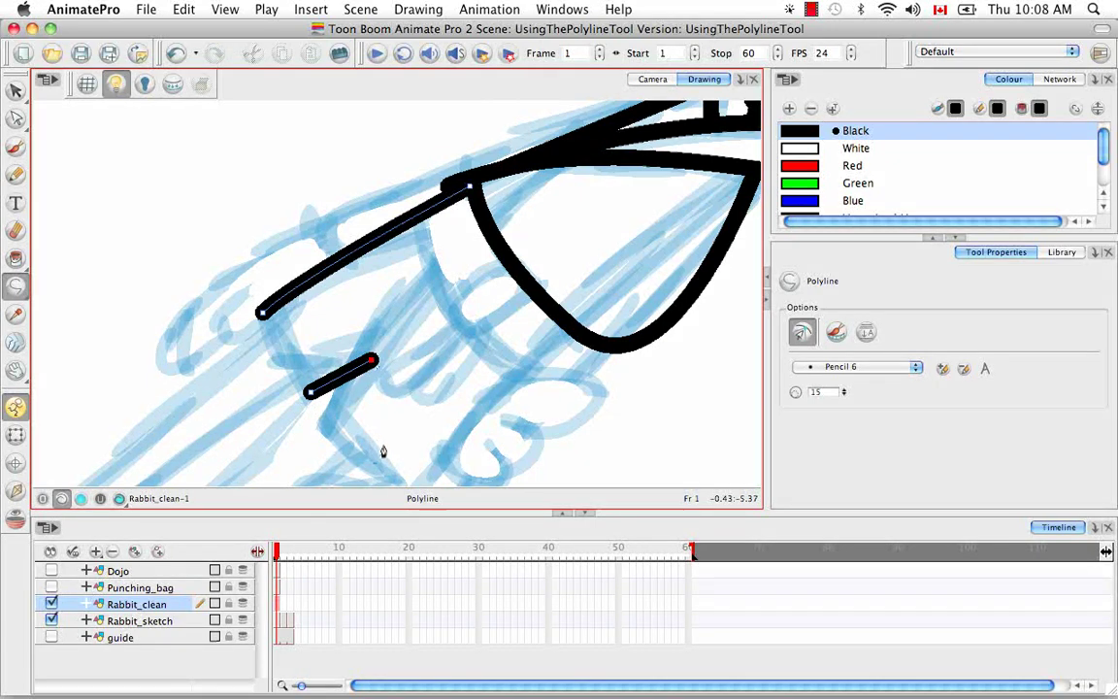
{"action": "left_click", "coordinate": [435, 278]}
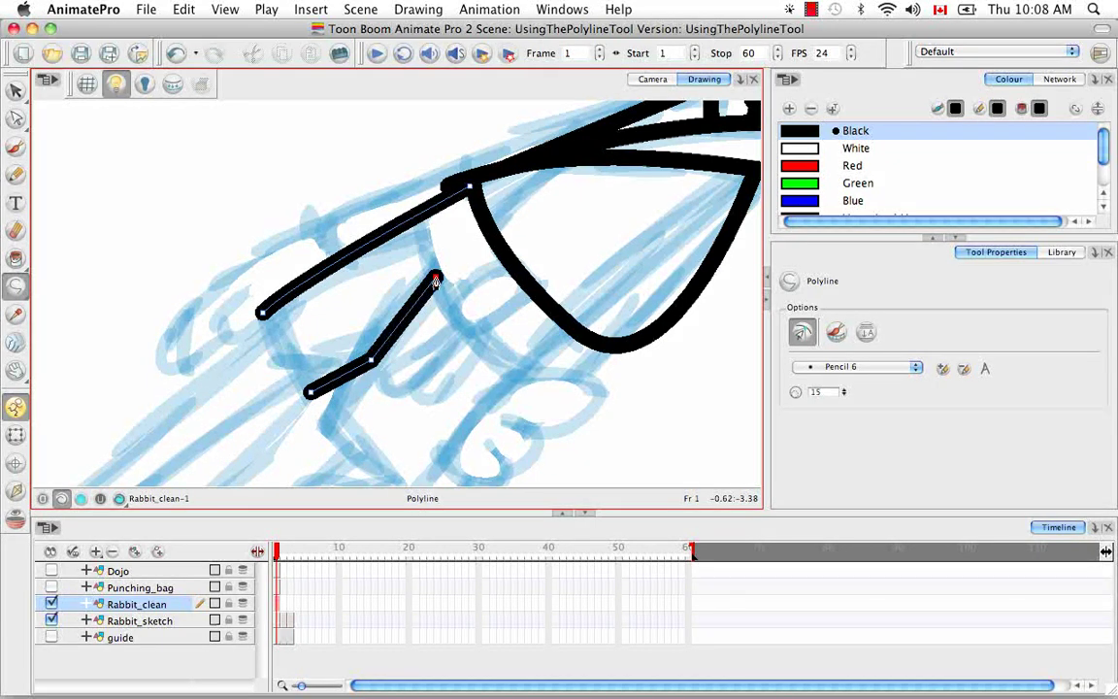
{"action": "left_click", "coordinate": [325, 427]}
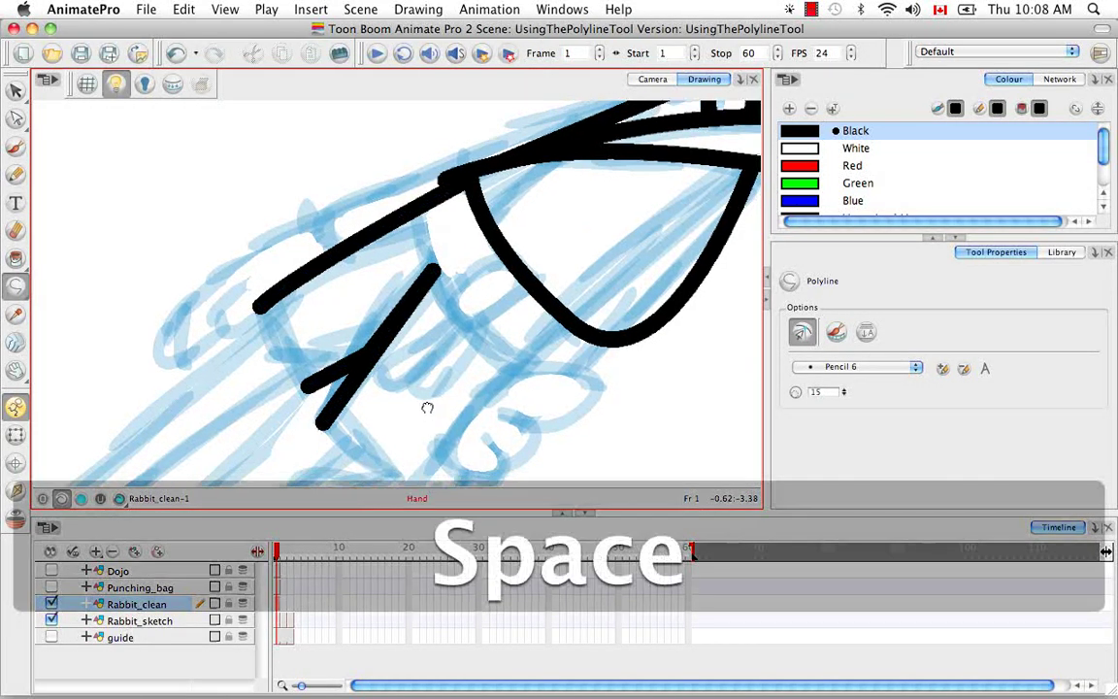
Continue the polyline along the right leg's hem and up its outer side, ending on the chest outline.
{"action": "left_click_drag", "start_coordinate": [427, 407], "coordinate": [432, 317]}
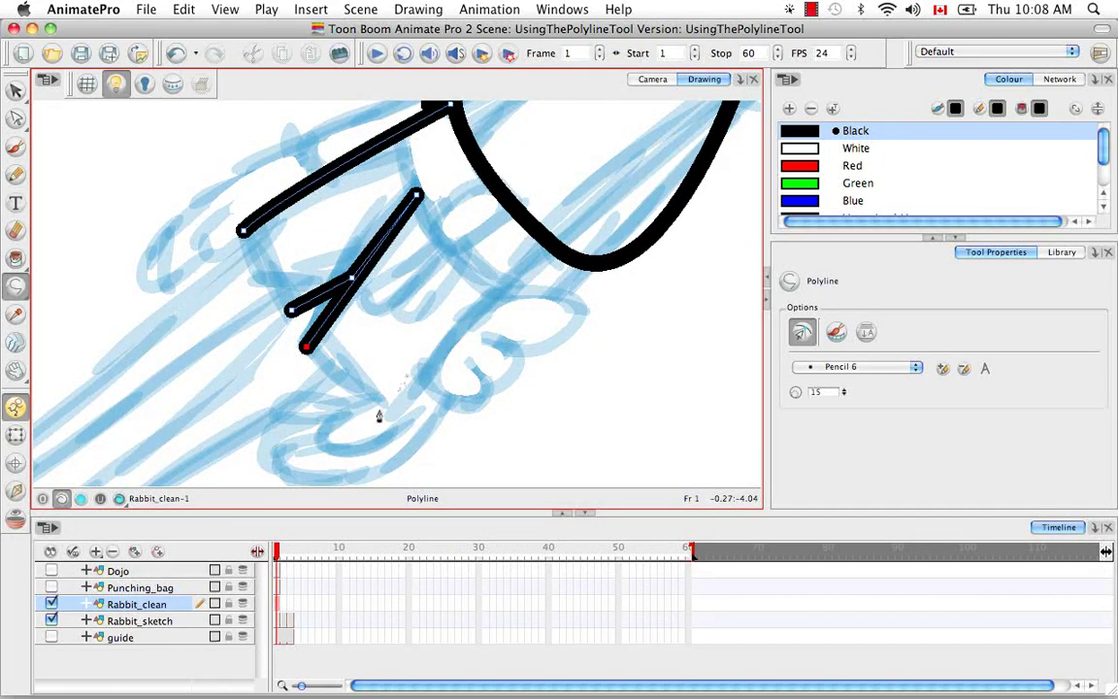
{"action": "left_click", "coordinate": [390, 409]}
{"action": "left_click", "coordinate": [549, 250]}
Close the left leg's open hem with a separate polyline joining its outer corner to its inner corner.
{"action": "left_click_drag", "start_coordinate": [468, 323], "coordinate": [495, 369]}
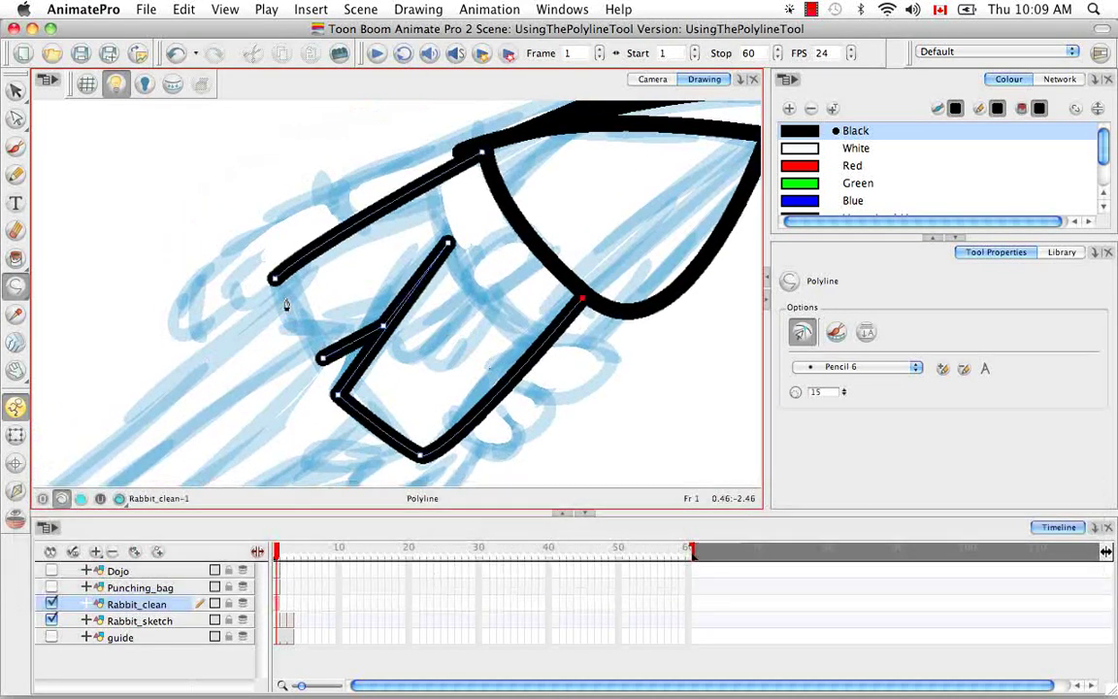
{"action": "key", "text": "v"}
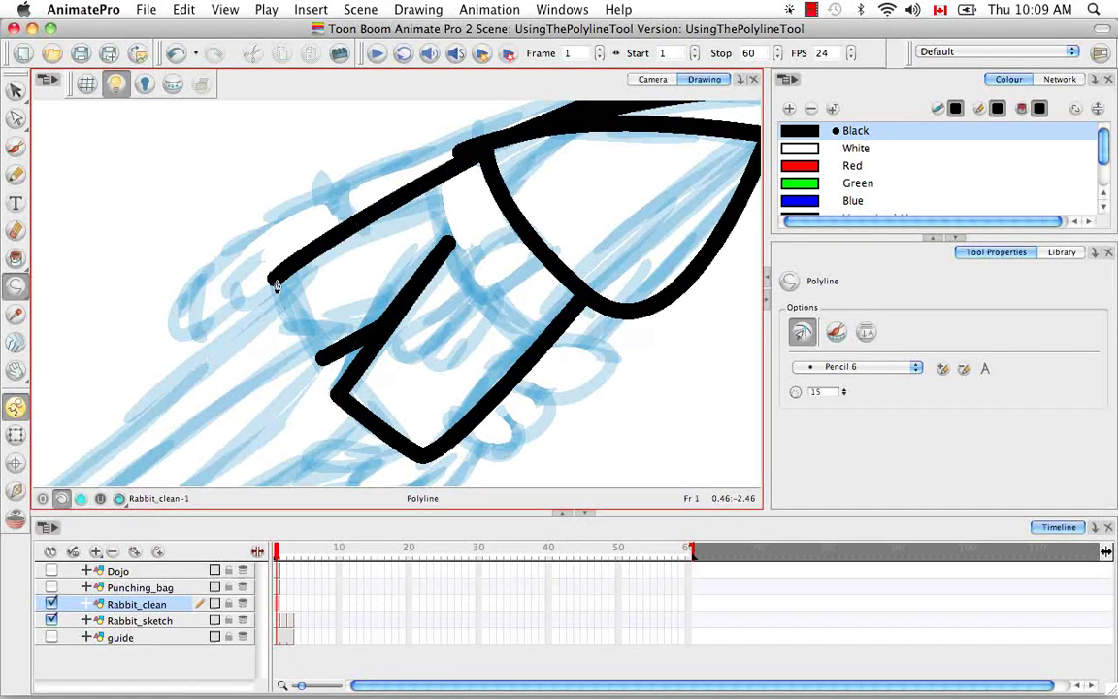
{"action": "left_click", "coordinate": [321, 358]}
{"action": "left_click_drag", "start_coordinate": [355, 388], "coordinate": [353, 386]}
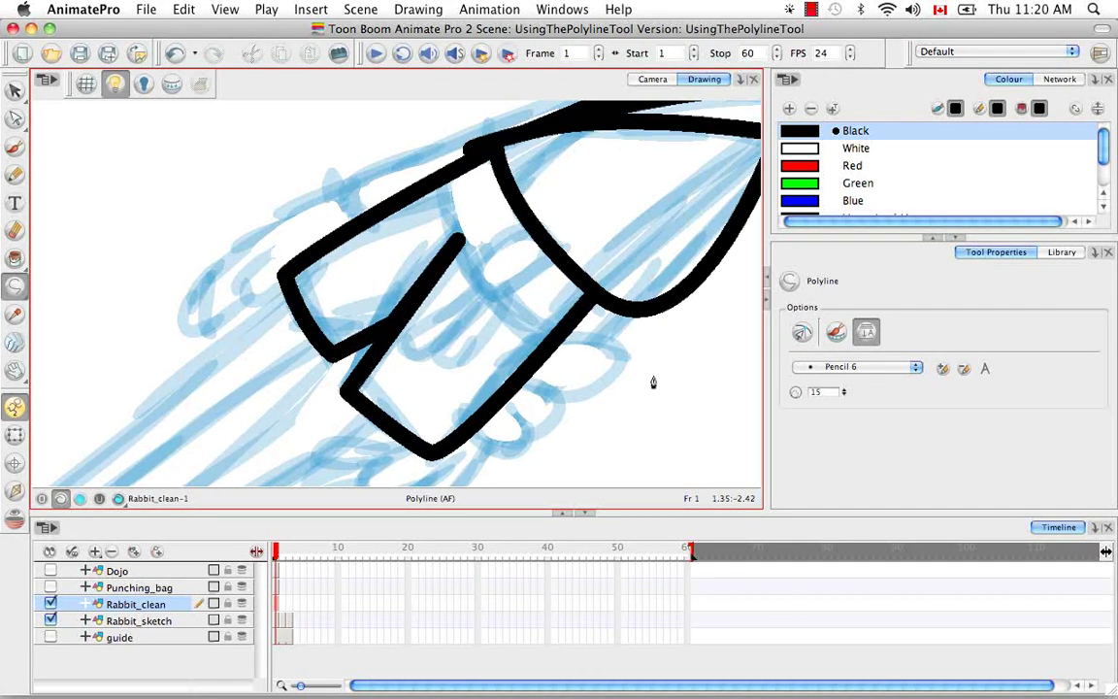
Draw the belt's lower edge as a curved polyline across the shorts, from the left outer side to the right outer side.
{"action": "mouse_move", "coordinate": [654, 379]}
{"action": "left_mouse_down"}
{"action": "mouse_move", "coordinate": [666, 317]}
{"action": "mouse_move", "coordinate": [586, 302]}
{"action": "mouse_move", "coordinate": [536, 354]}
{"action": "left_mouse_up"}
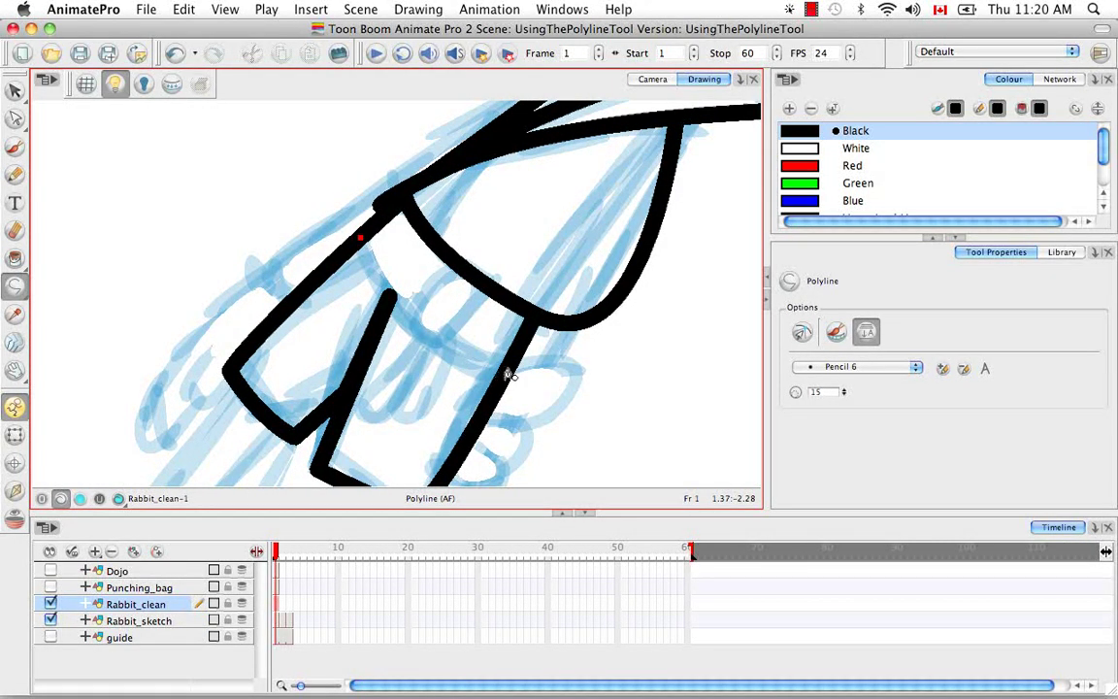
{"action": "left_click_drag", "start_coordinate": [507, 370], "coordinate": [572, 384]}
{"action": "left_click_drag", "start_coordinate": [617, 390], "coordinate": [623, 392]}
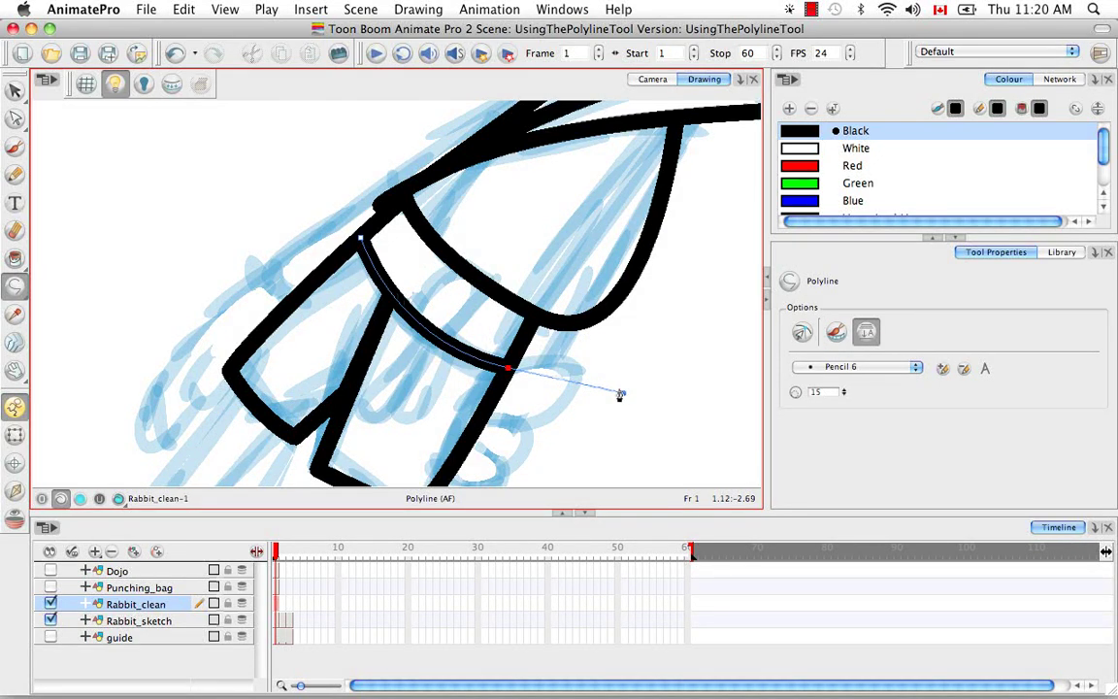
{"action": "double_click", "coordinate": [509, 371]}
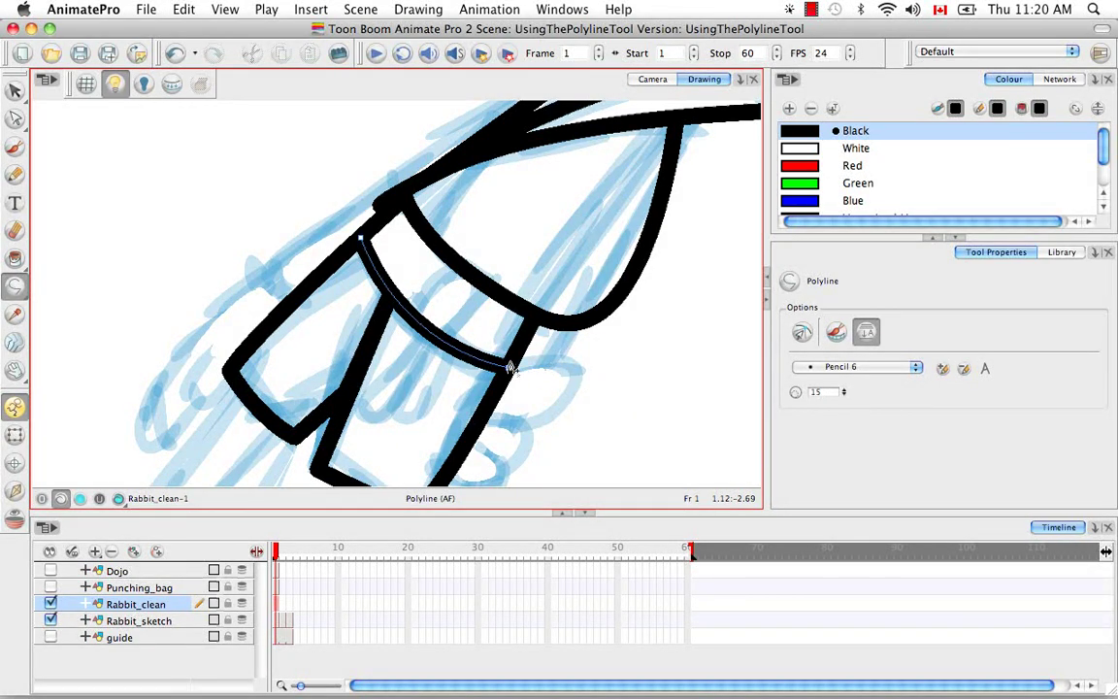
Draw the two curved sides of the belt knot as separate polylines from the belt's lower edge to its upper edge.
{"action": "left_click", "coordinate": [408, 313]}
{"action": "left_click_drag", "start_coordinate": [454, 260], "coordinate": [494, 246]}
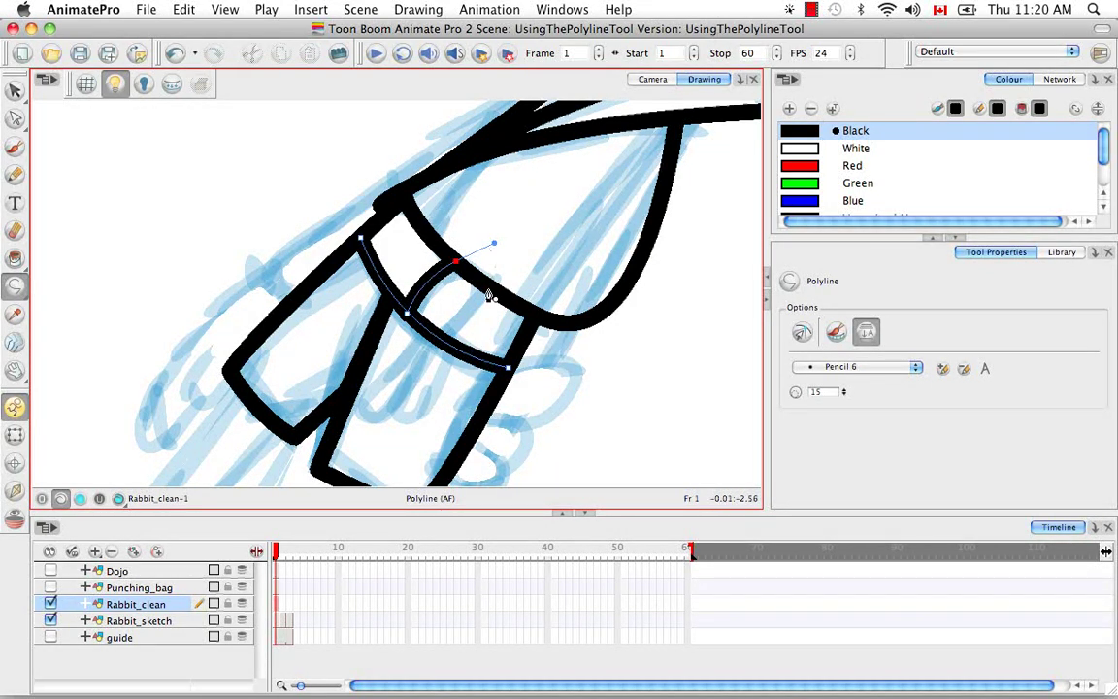
{"action": "key", "text": "Escape"}
{"action": "left_click", "coordinate": [442, 344]}
{"action": "left_click_drag", "start_coordinate": [490, 289], "coordinate": [511, 254]}
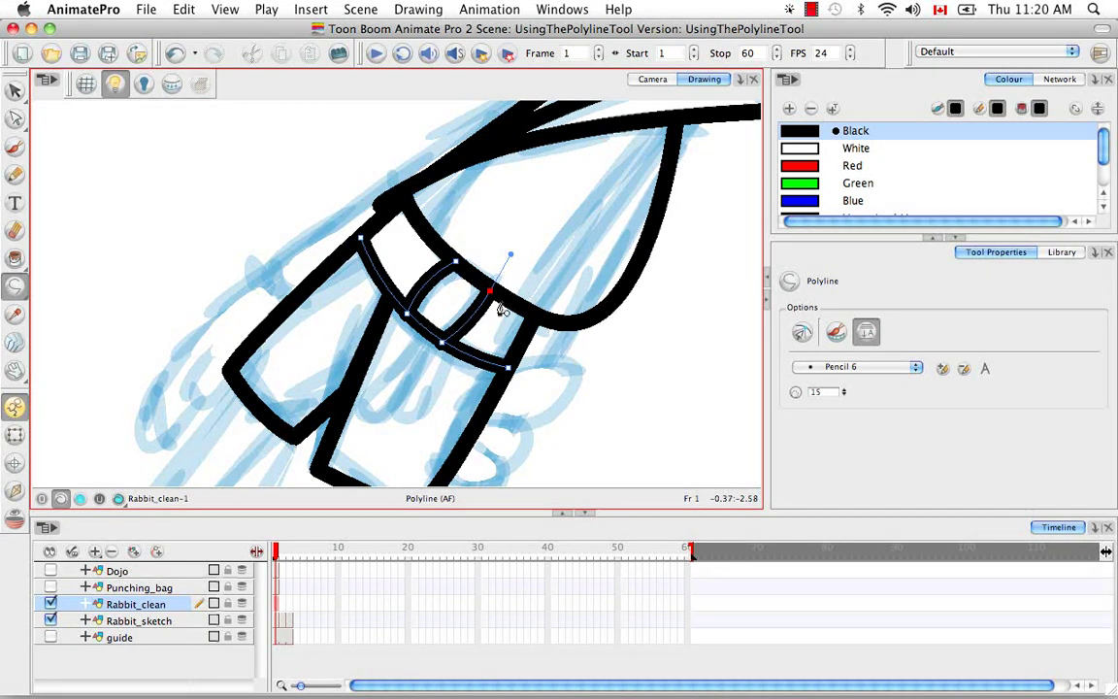
{"action": "key", "text": "Escape"}
Draw the first hanging belt end as a narrow rounded loop, starting and ending on the belt's lower edge beneath the knot.
{"action": "left_click", "coordinate": [425, 331]}
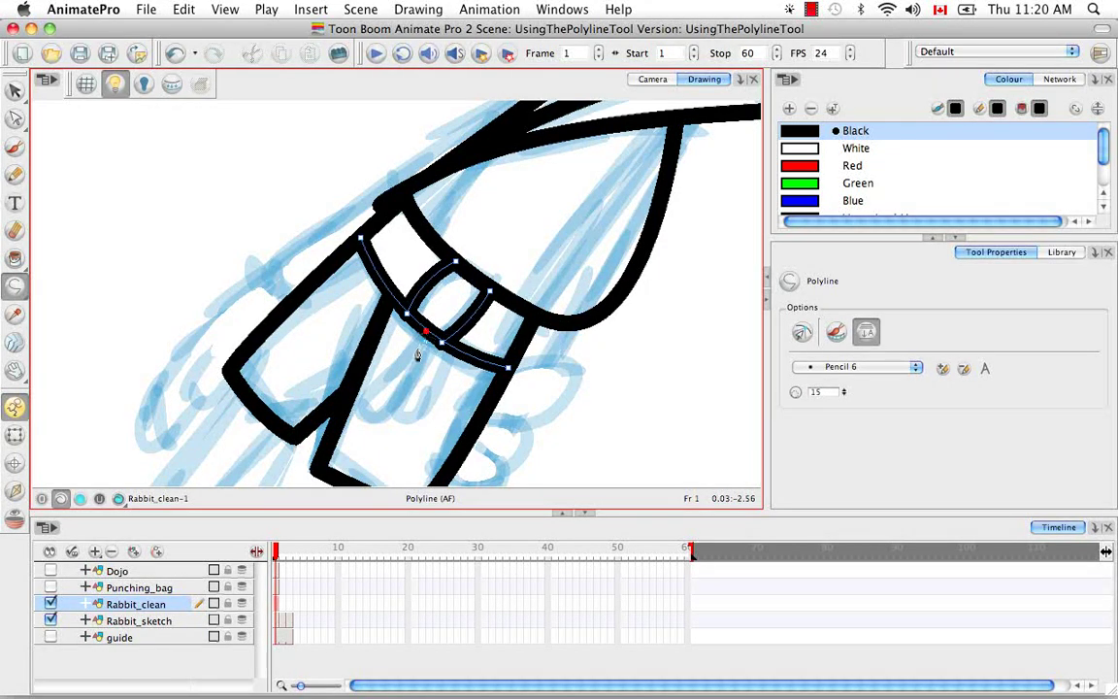
{"action": "left_click", "coordinate": [373, 386]}
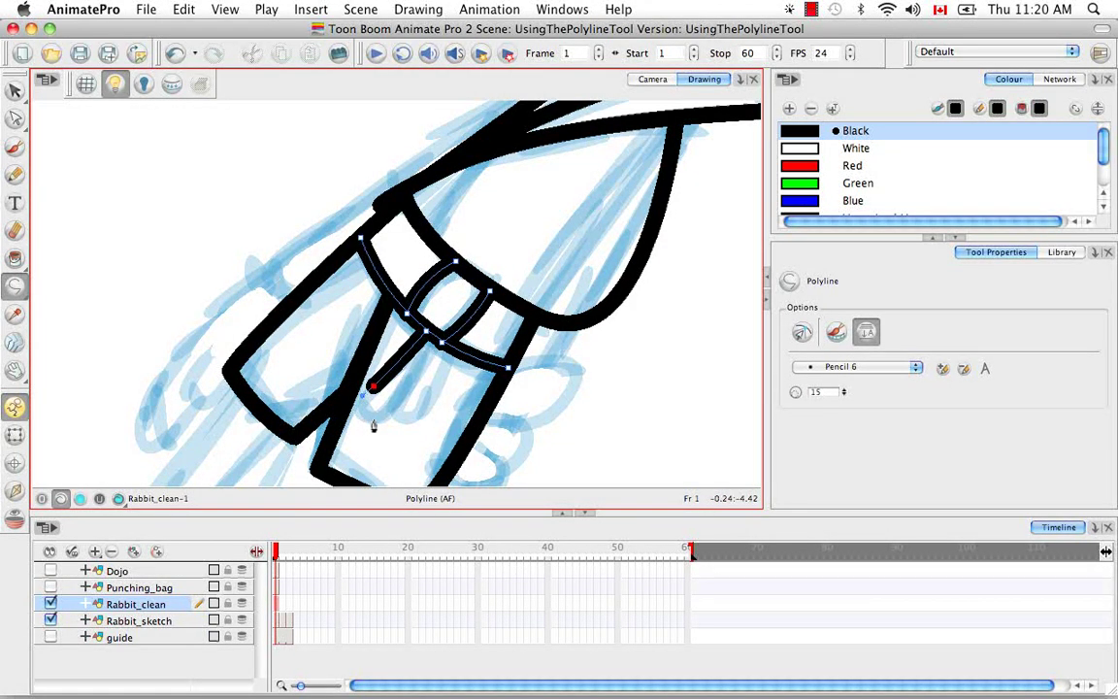
{"action": "left_click_drag", "start_coordinate": [372, 420], "coordinate": [392, 418]}
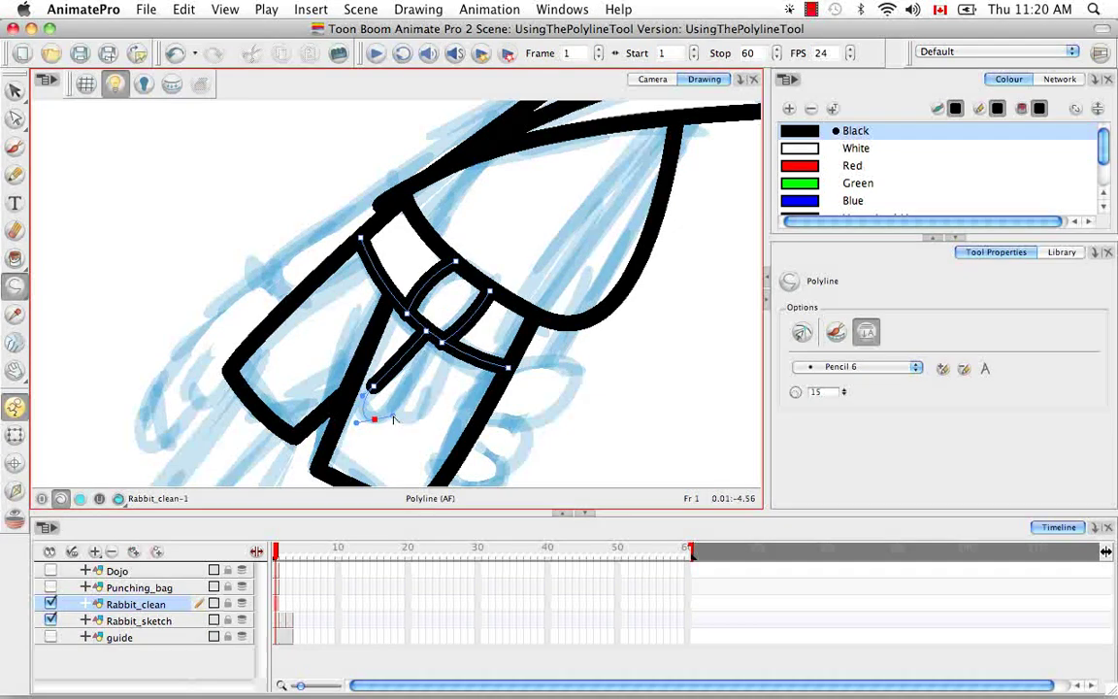
{"action": "left_click", "coordinate": [441, 342]}
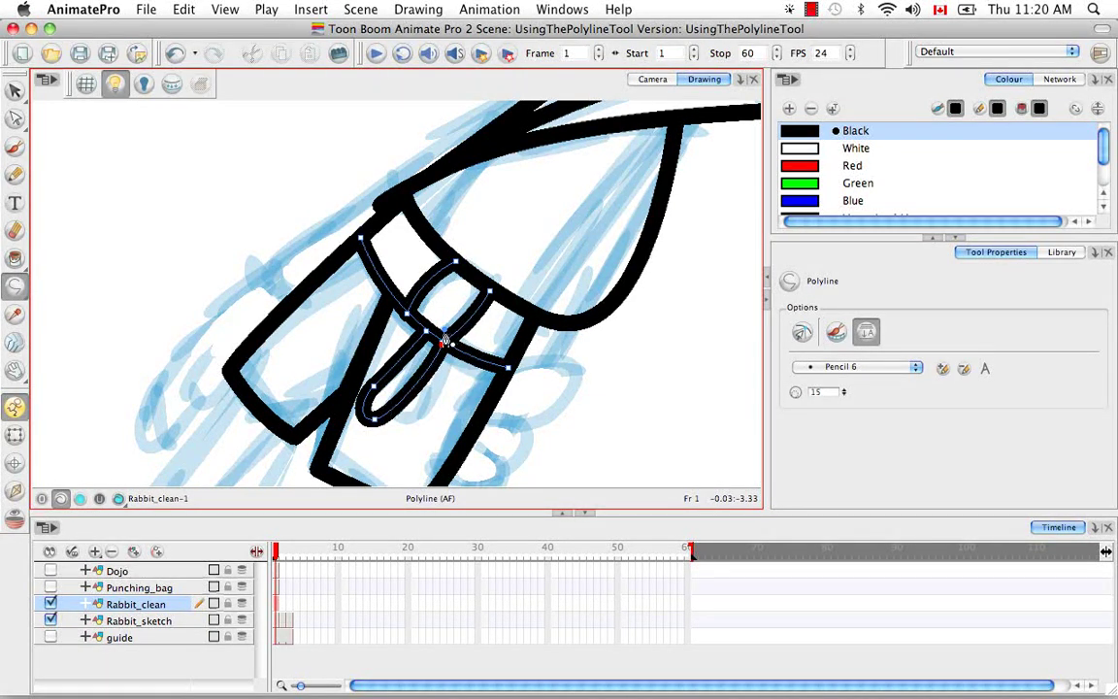
{"action": "key", "text": "ctrl+z"}
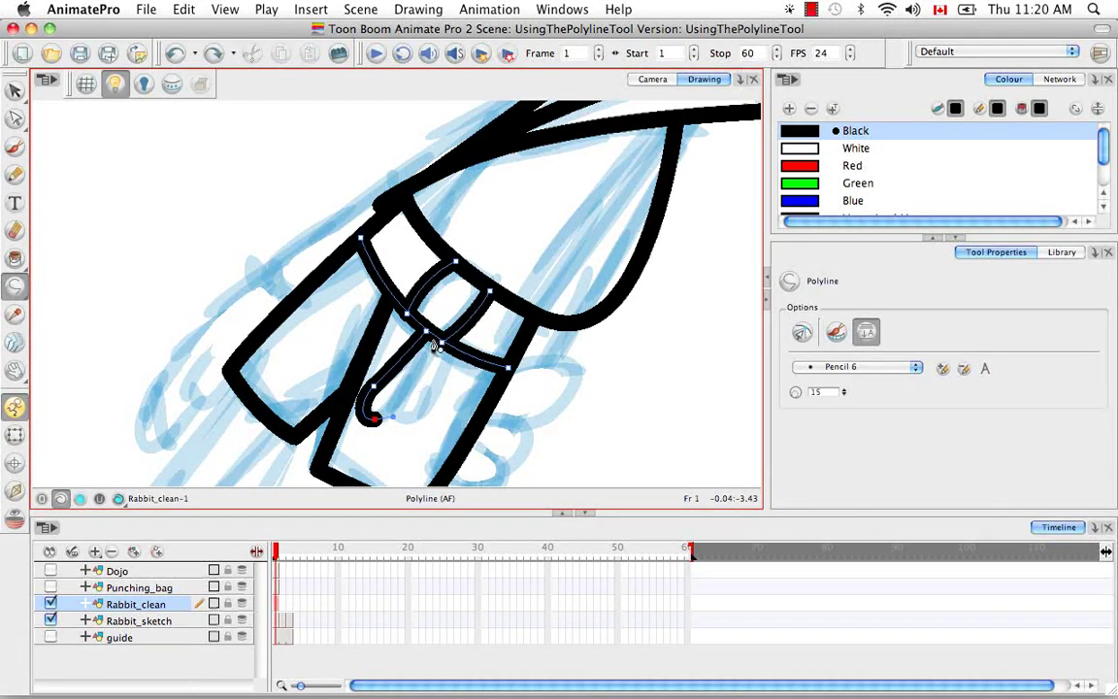
{"action": "left_click", "coordinate": [434, 340]}
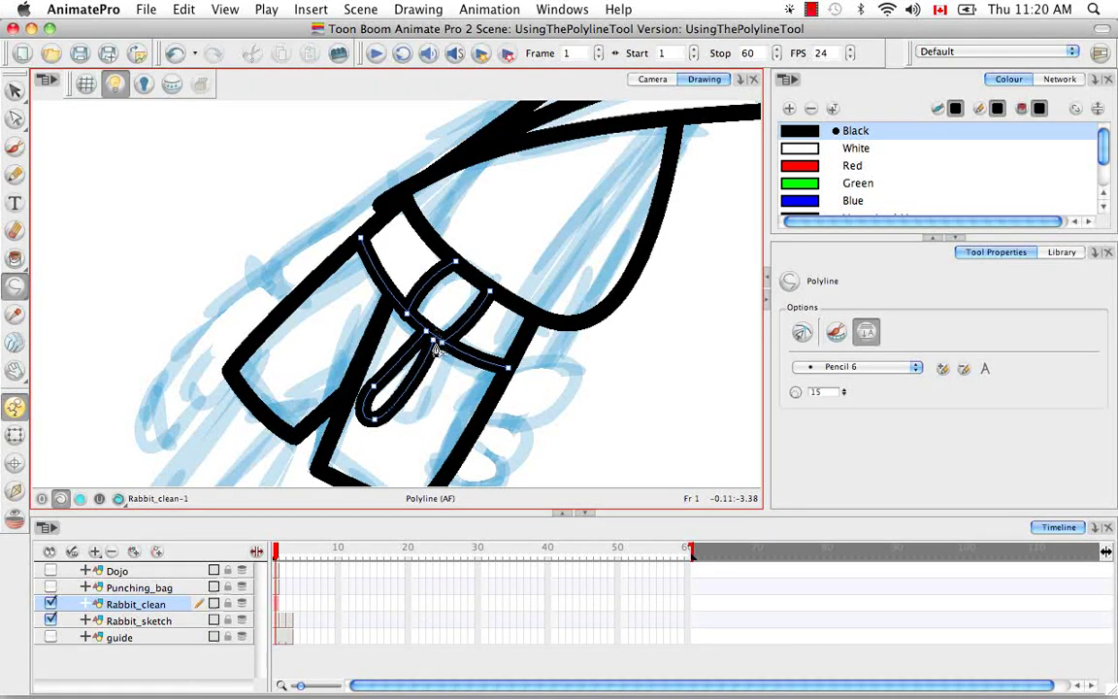
Draw the second hanging belt end as a rounded polyline from the first one back to the belt's lower edge.
{"action": "left_click", "coordinate": [393, 413]}
{"action": "left_click_drag", "start_coordinate": [417, 412], "coordinate": [433, 397]}
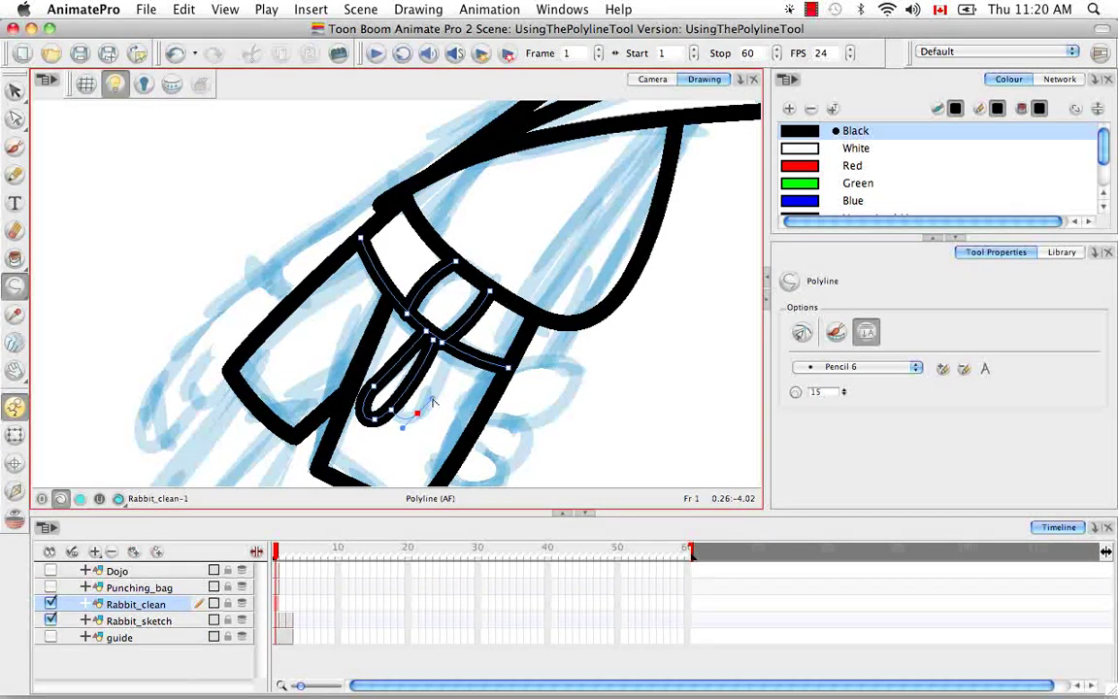
{"action": "left_click", "coordinate": [451, 346]}
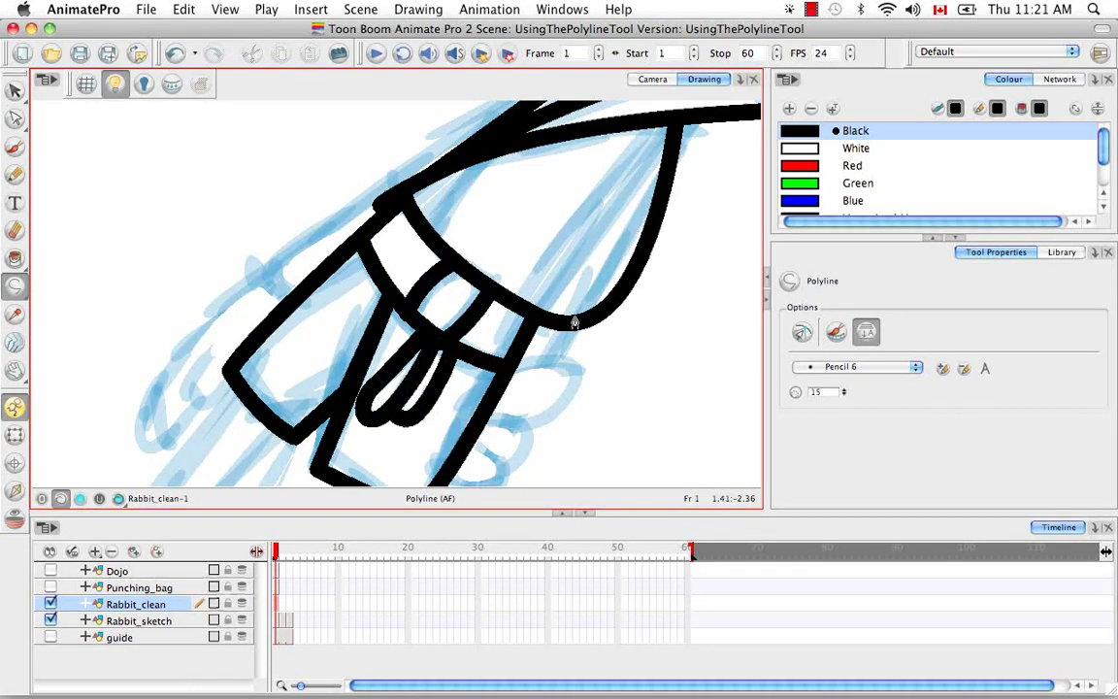
{"action": "key", "text": "shift+m"}
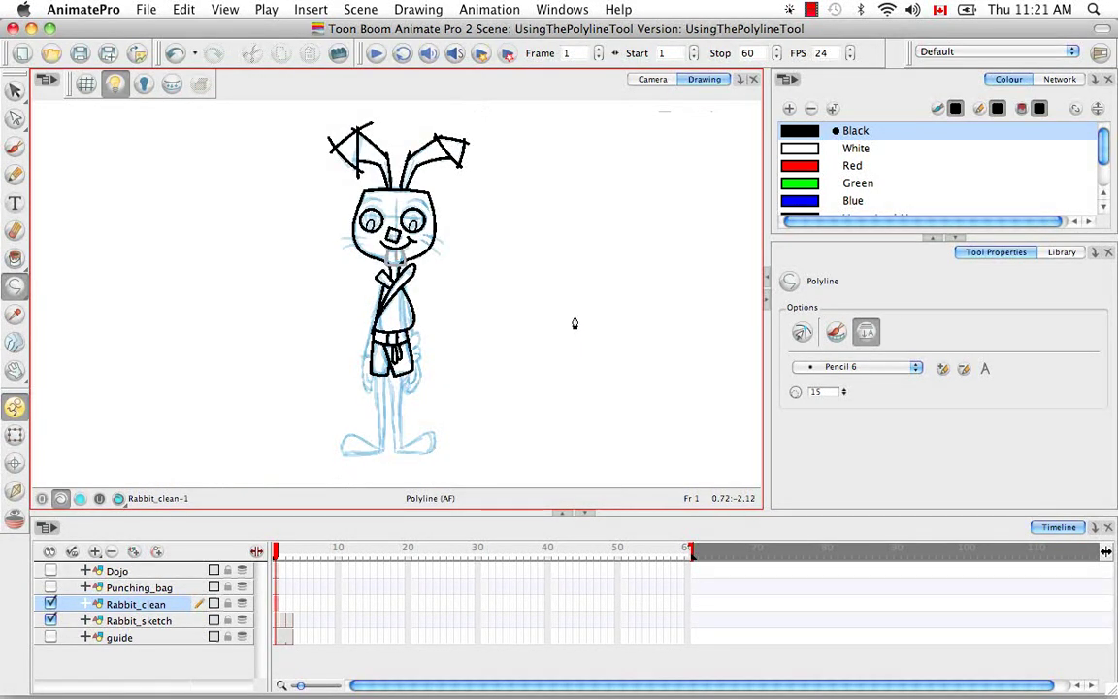